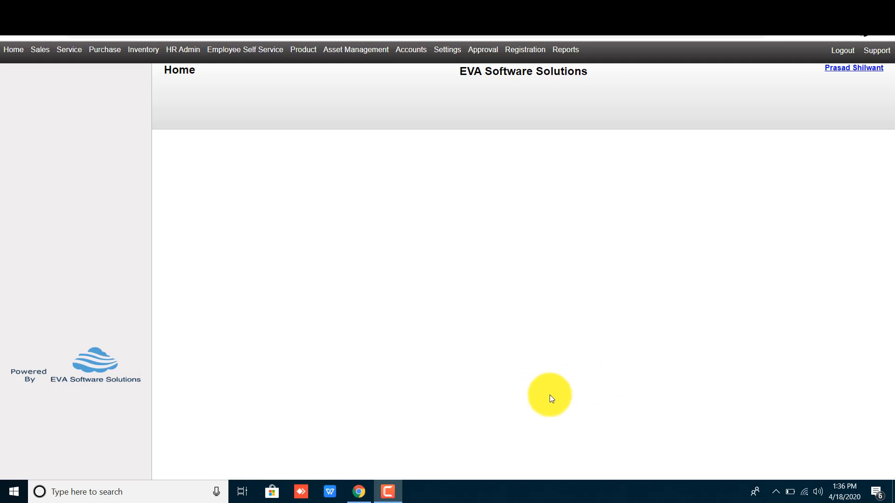
Open the Purchase Register form in the Purchase module.
left_click(97, 53)
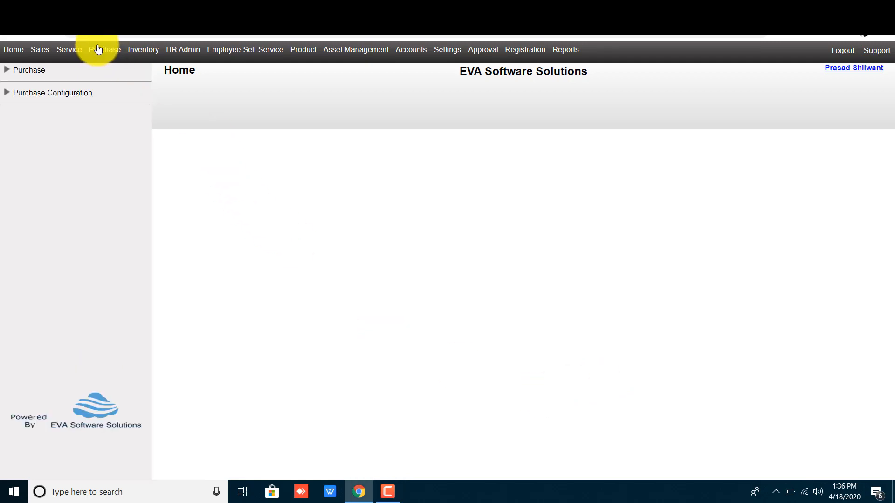
left_click(29, 71)
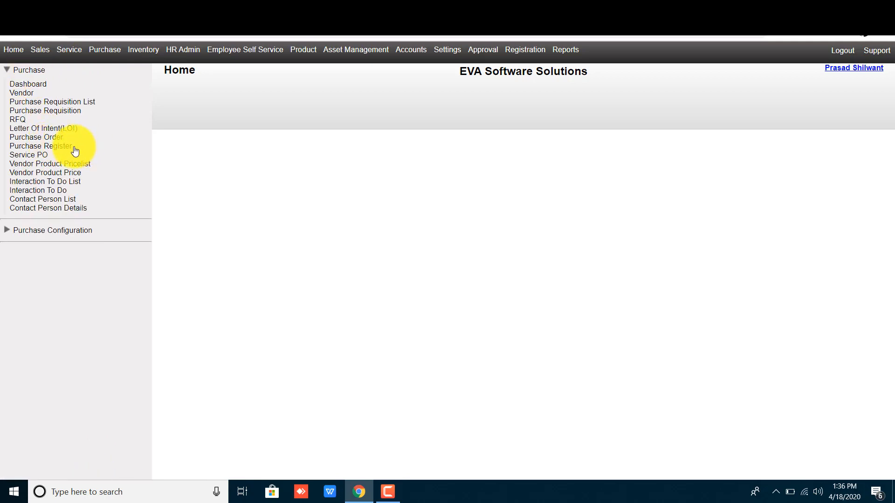
left_click_drag(73, 146, 14, 147)
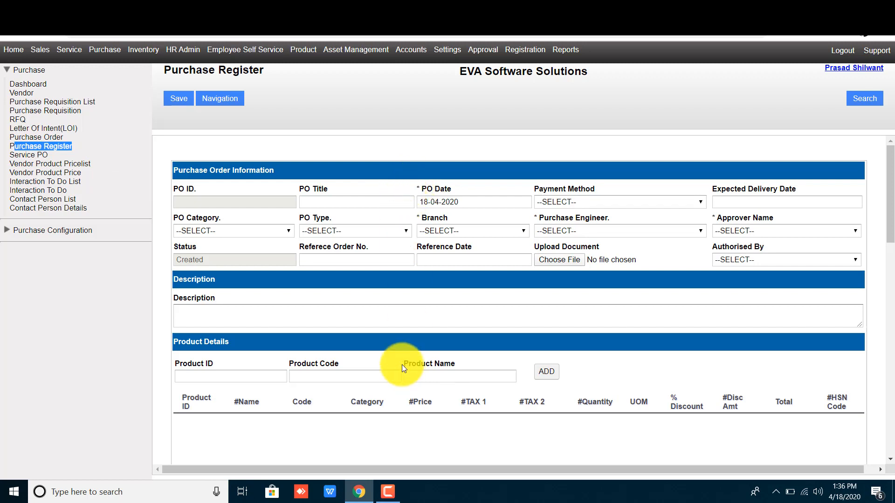
left_click(433, 186)
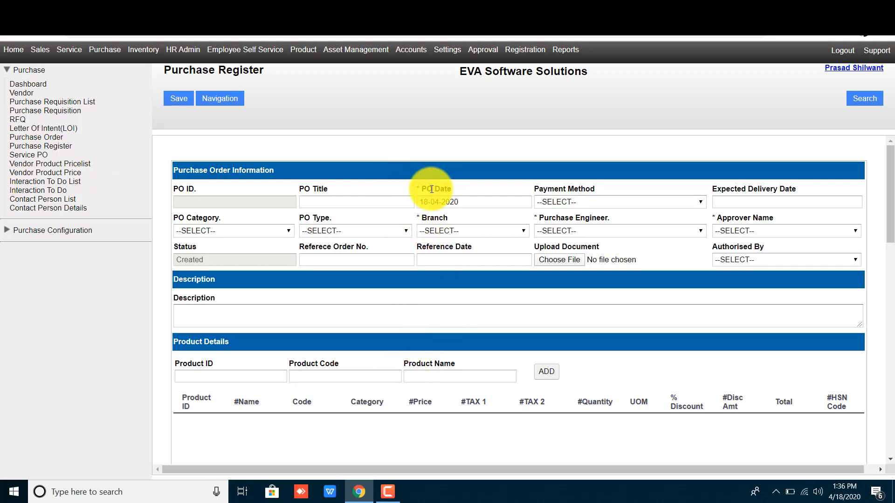
triple_click(430, 188)
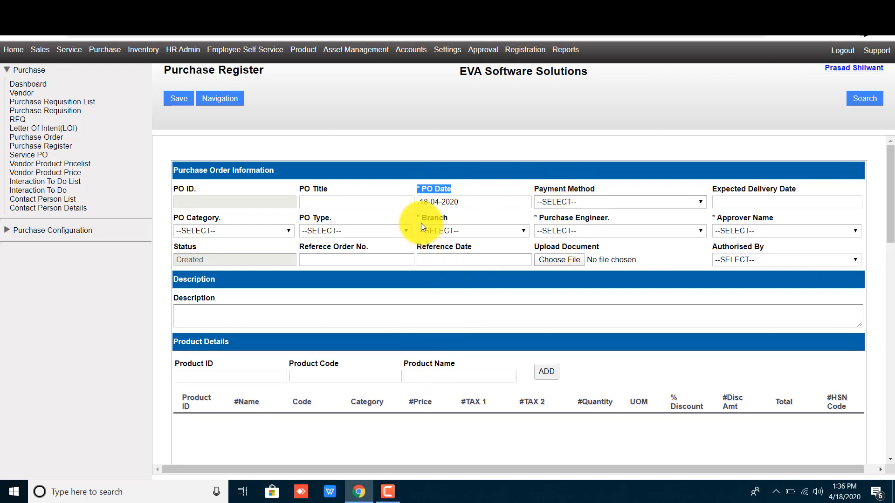
triple_click(422, 219)
double_click(590, 219)
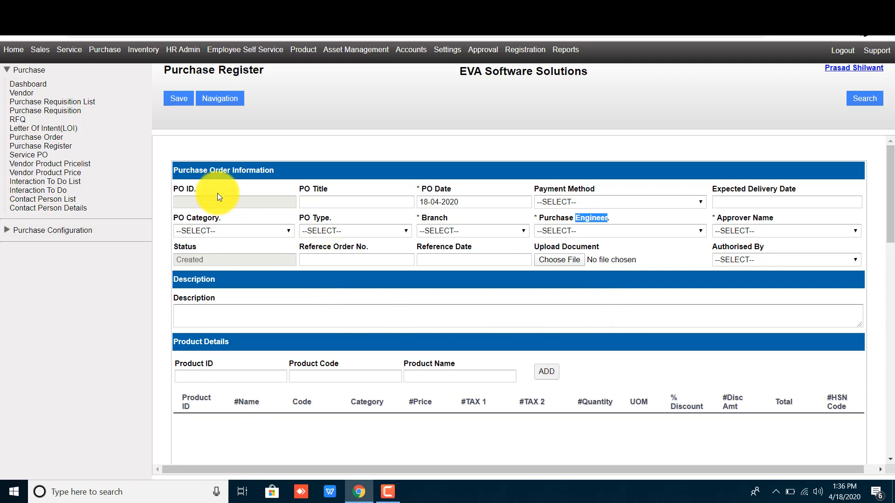
left_click(184, 188)
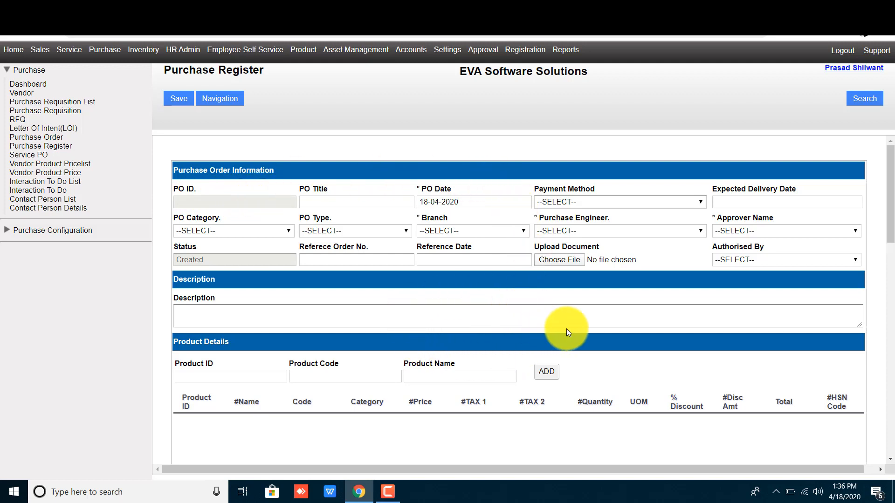
triple_click(185, 190)
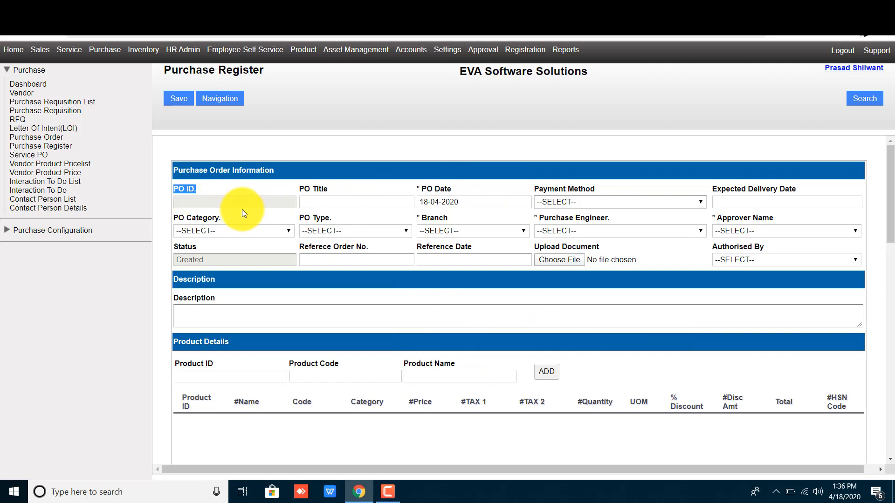
Enter PO FOR ACID as the purchase order's title and bring up the PO date calendar.
left_click(326, 203)
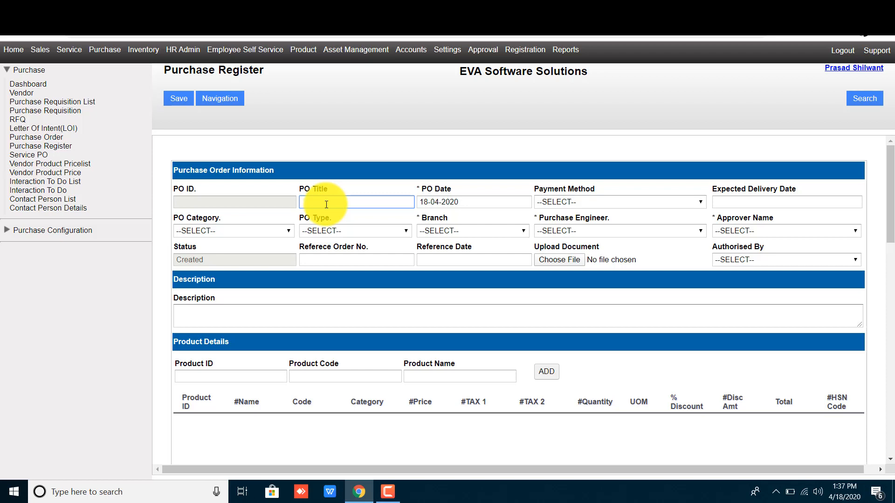
type("PO FOR ACID")
left_click(447, 201)
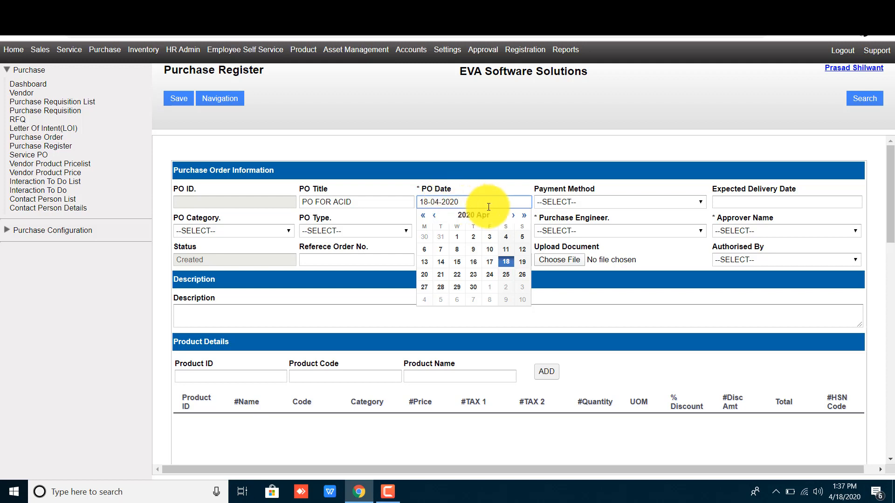
Set the payment method to cash and the expected delivery date to 21-04-2020.
left_click(570, 202)
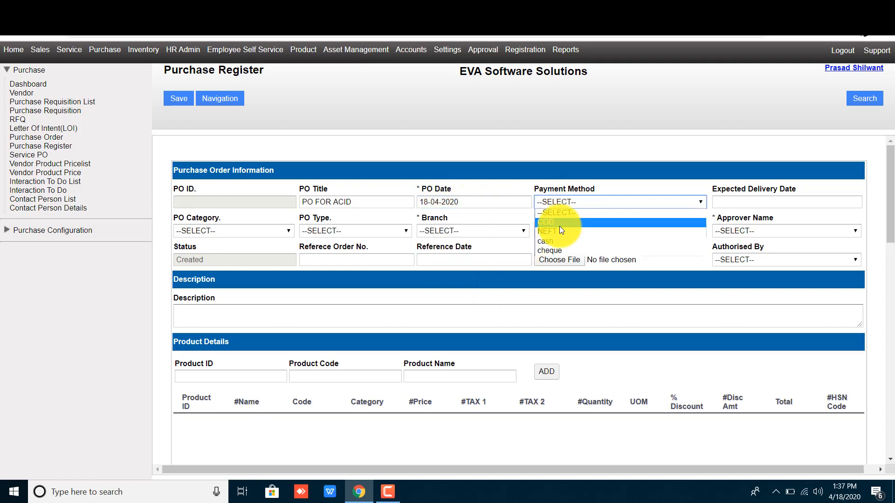
left_click(550, 241)
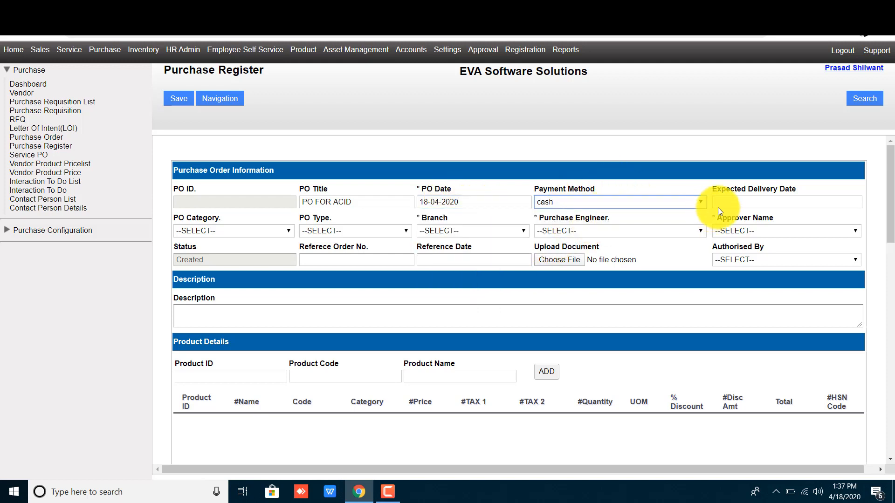
left_click(743, 201)
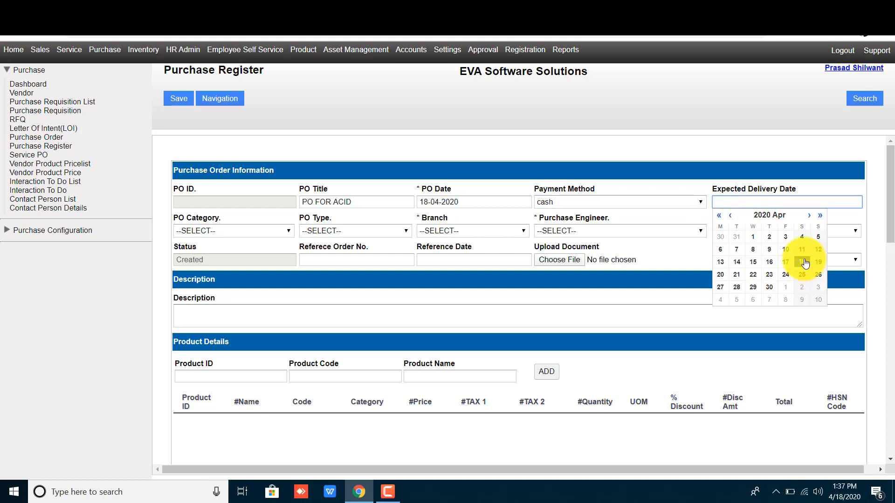
left_click(737, 275)
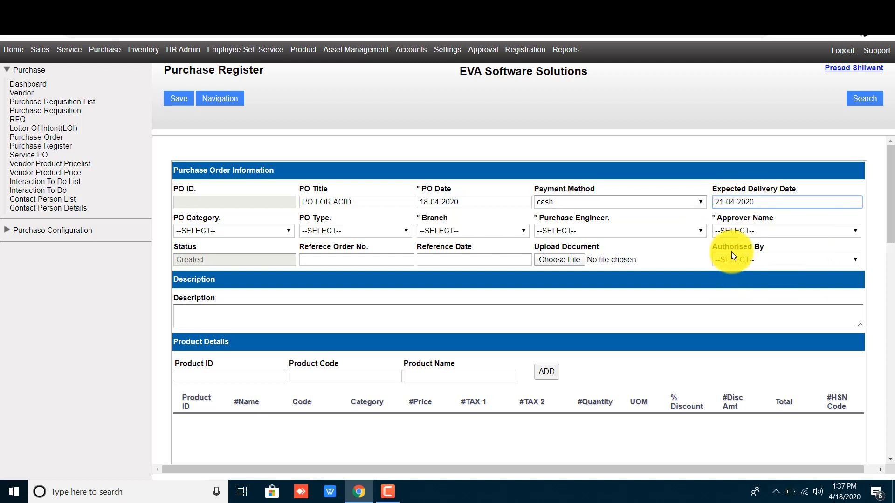
Set the PO category to Chemicals and the PO type to Liquid.
left_click(234, 230)
left_click(221, 252)
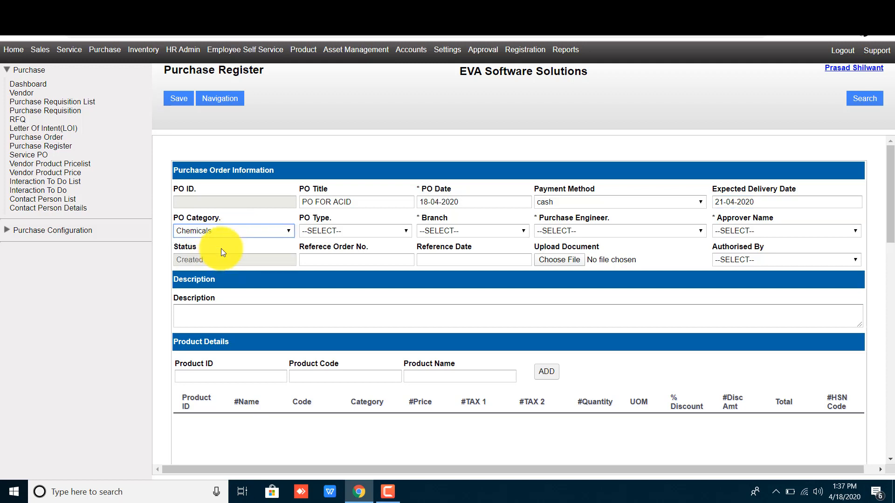
left_click(329, 232)
left_click(329, 242)
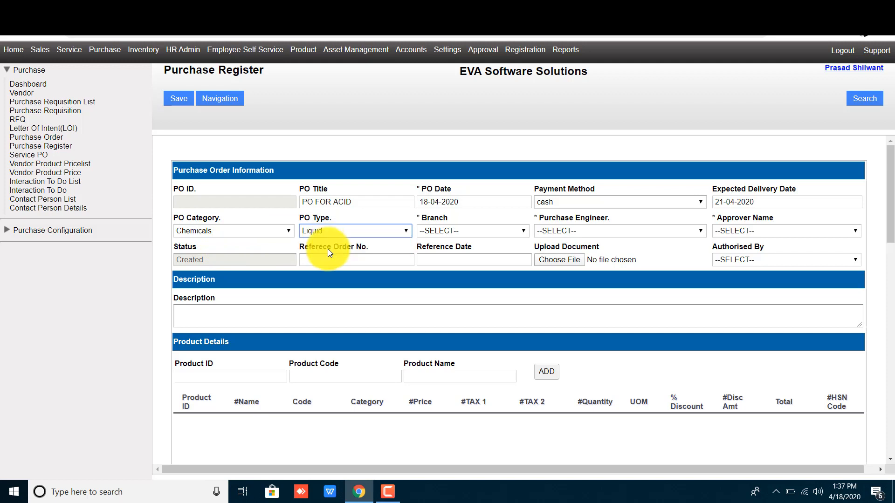
Assign the purchase order to the DELHI branch and choose the purchase engineer's name.
left_click(481, 231)
left_click(451, 254)
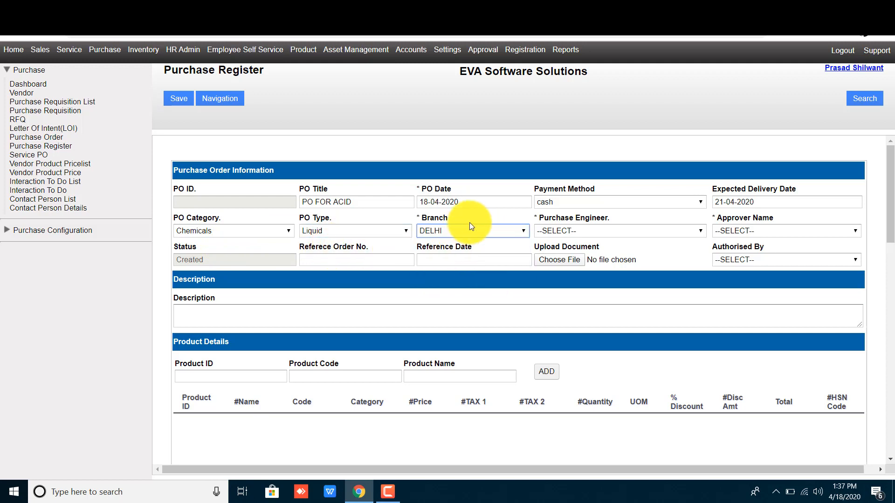
left_click(562, 230)
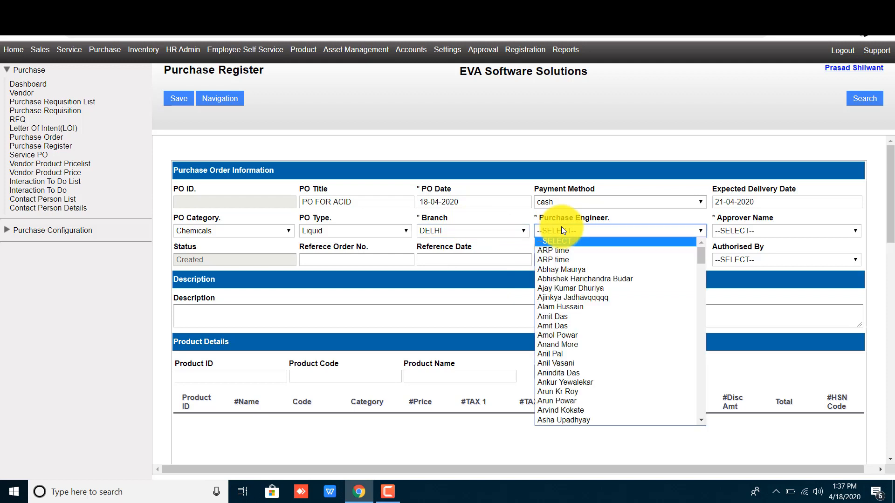
left_click(552, 307)
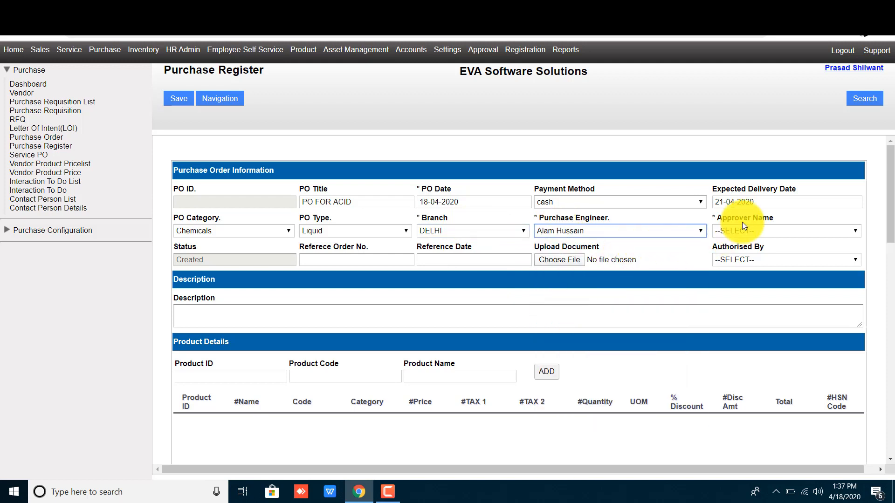
Choose the approver's name for the purchase order.
left_click(733, 235)
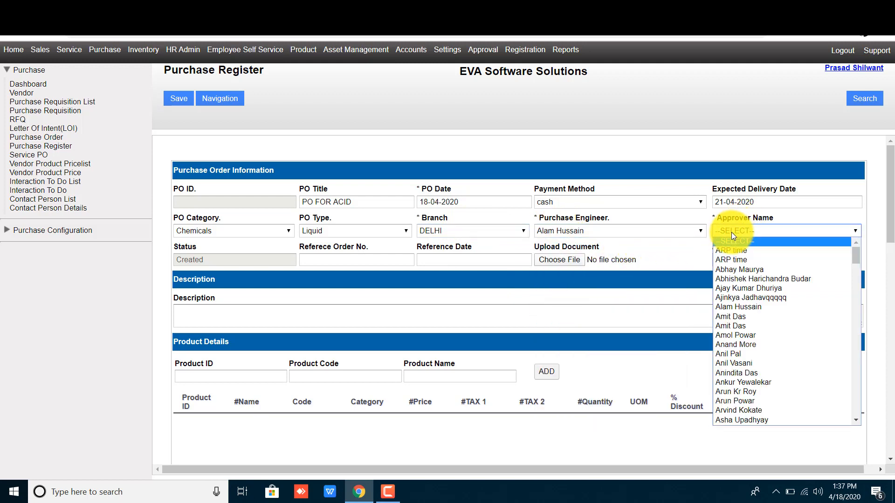
type("pras")
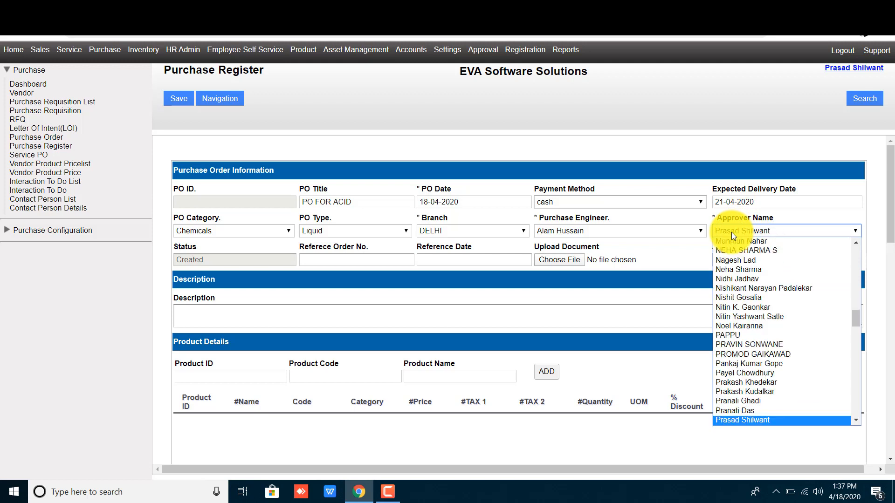
key("Return")
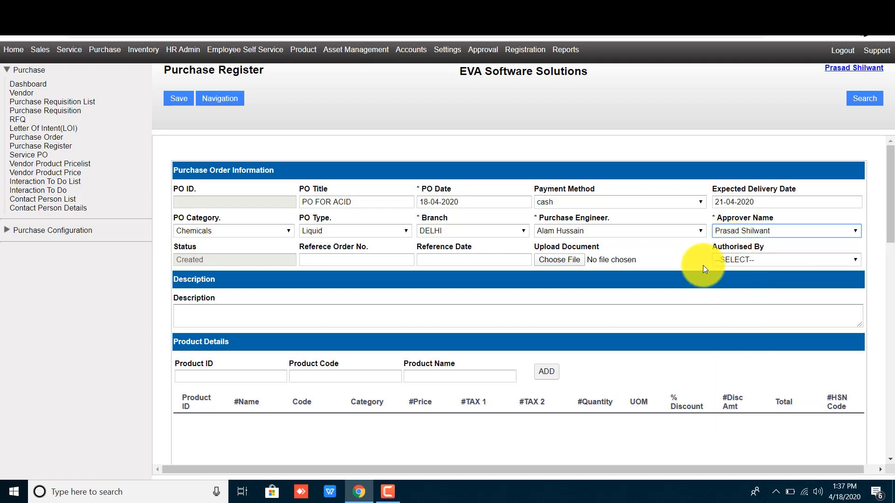
Examine the optional reference order, document upload, Authorised By and Description fields of the purchase order.
scroll(704, 269, "down", 1)
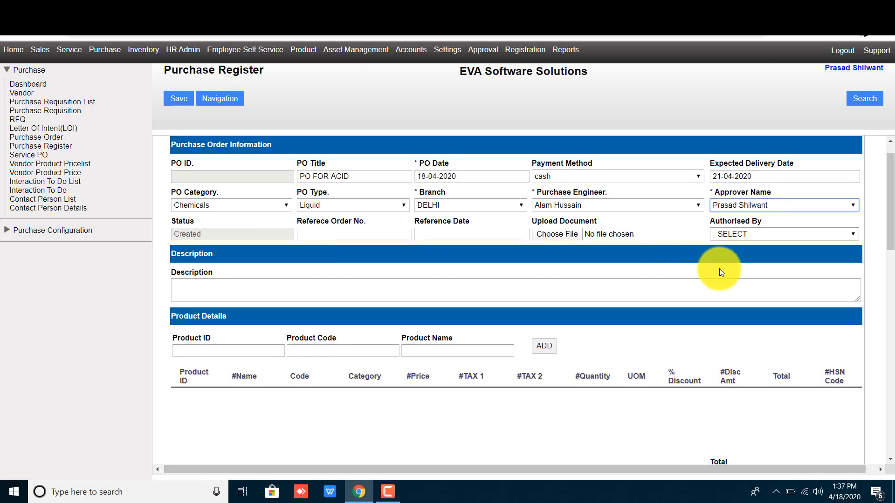
left_click(323, 234)
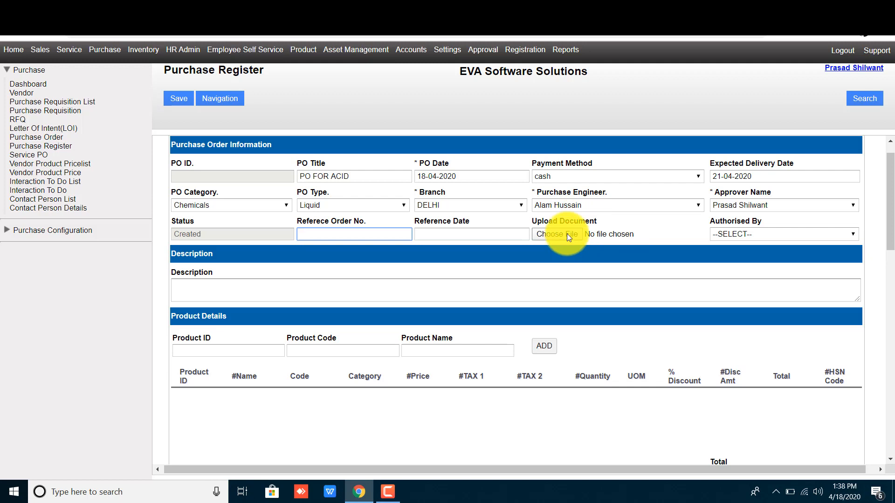
scroll(776, 229, "down", 1)
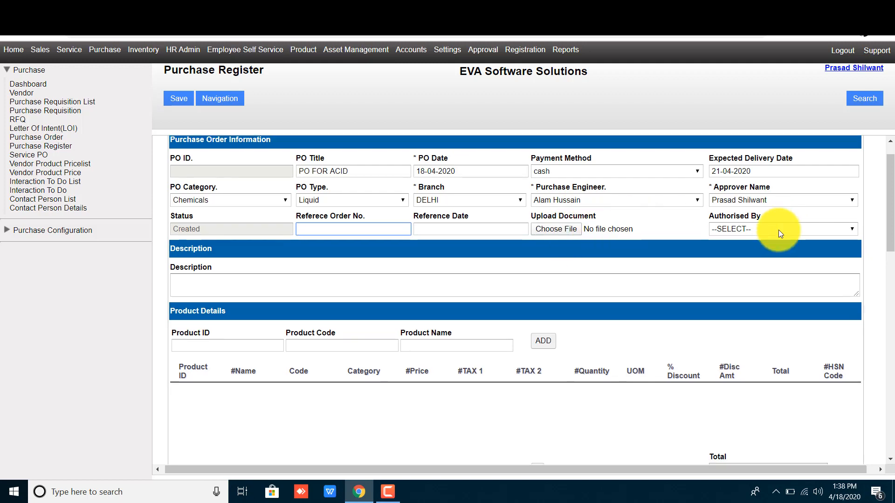
left_click(744, 223)
left_click(679, 225)
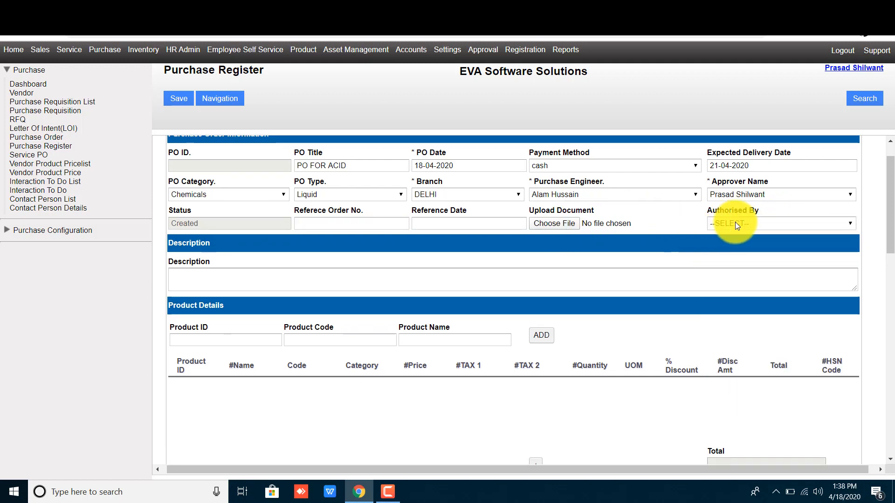
left_click(737, 221)
left_click(686, 226)
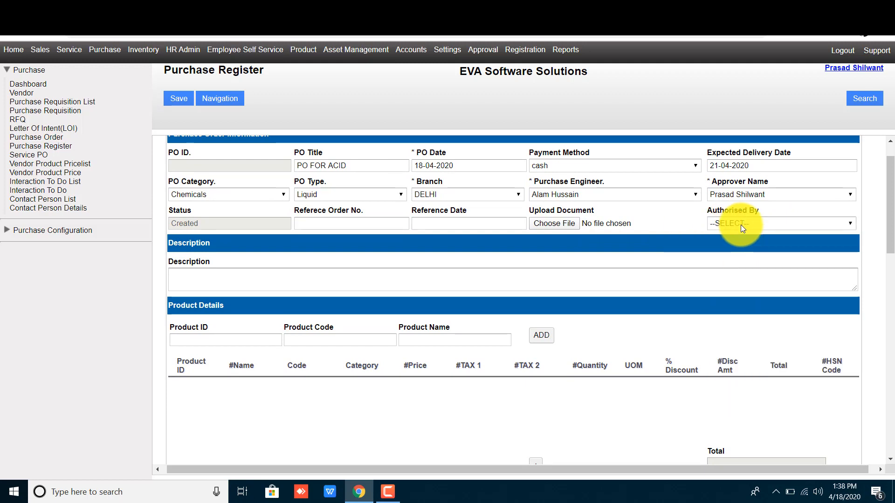
scroll(740, 225, "down", 1)
scroll(418, 294, "down", 1)
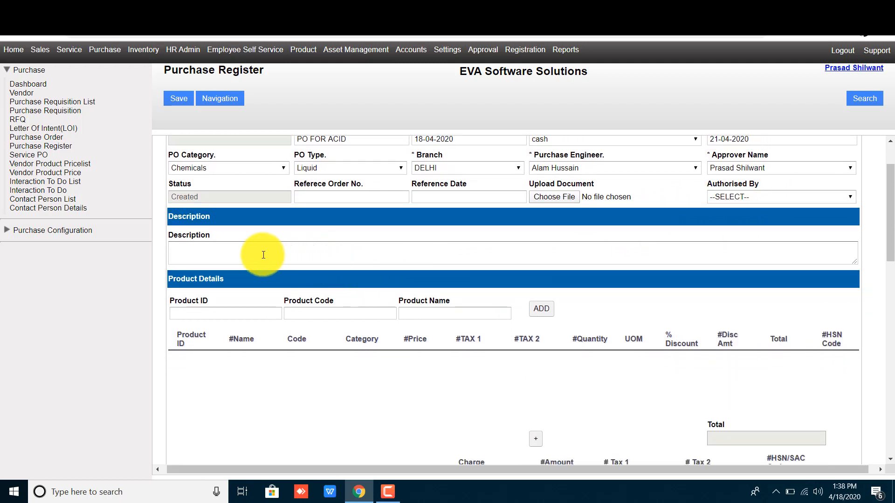
left_click(240, 253)
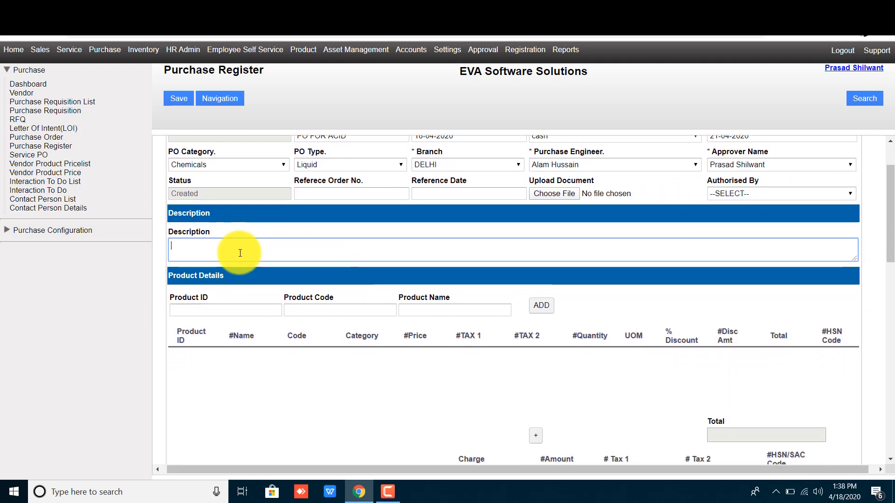
Find the product ACID by its name and add it to the purchase order's product details.
scroll(240, 253, "down", 2)
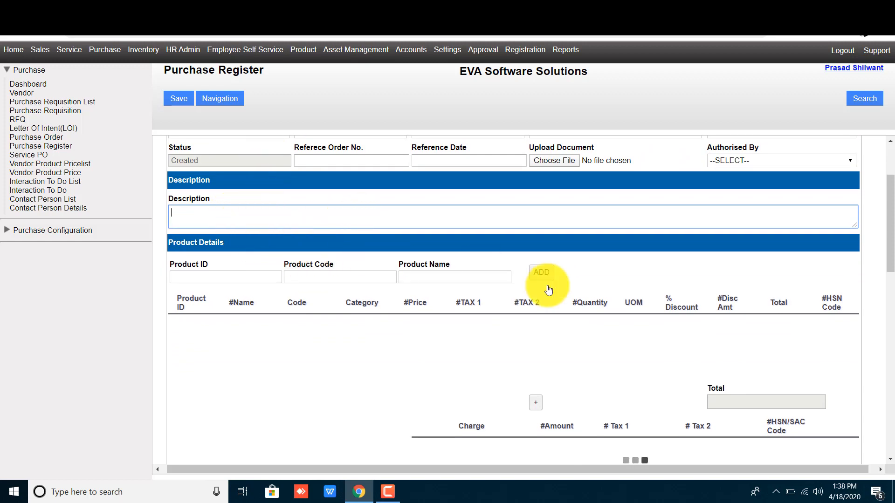
left_click(430, 278)
scroll(430, 280, "down", 1)
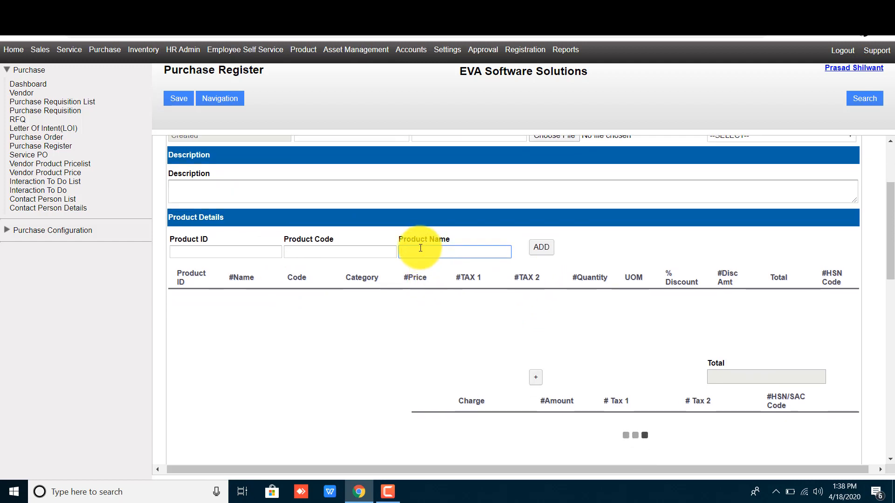
type("ac")
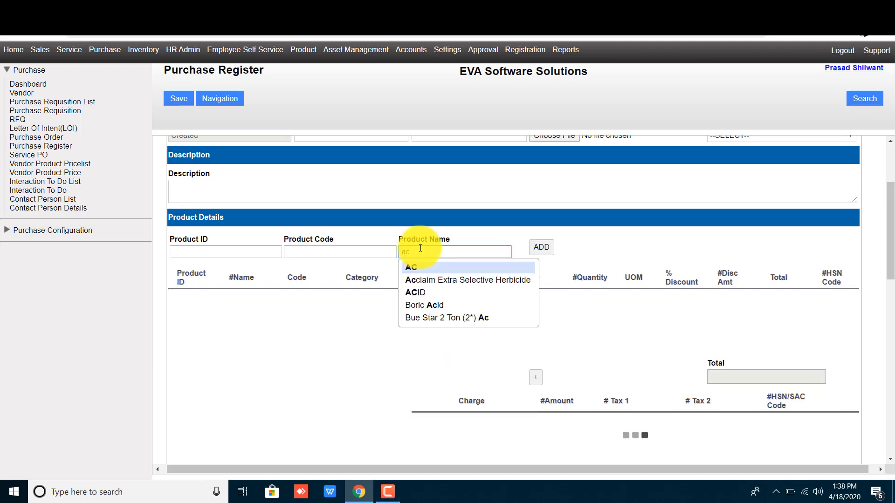
key("Down")
key("Down")
key("Return")
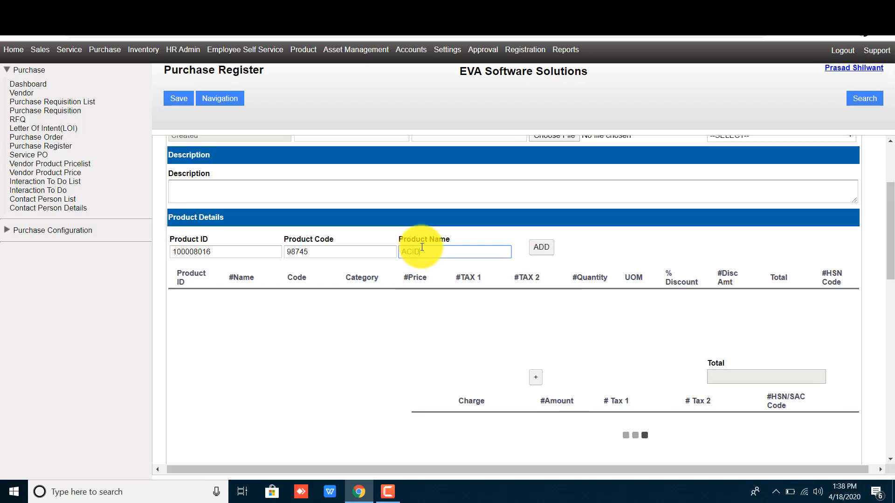
left_click(542, 250)
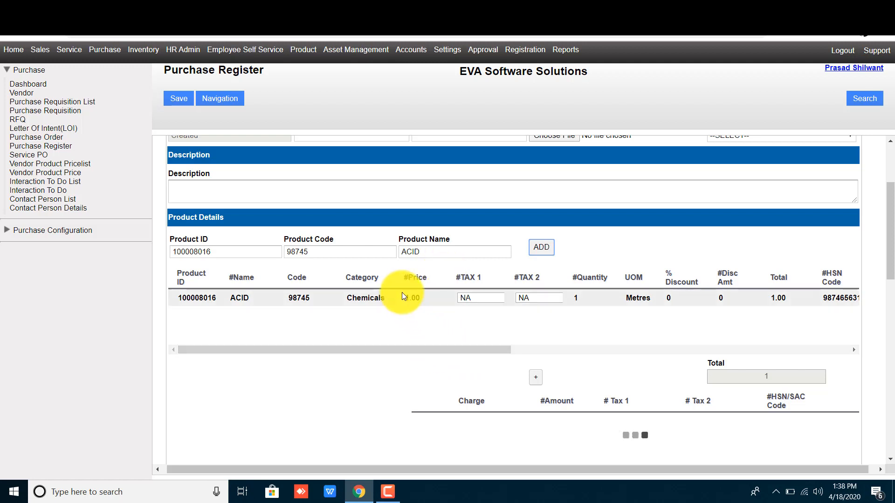
Set the price of the ACID product line to 450.
left_click(413, 298)
type("450")
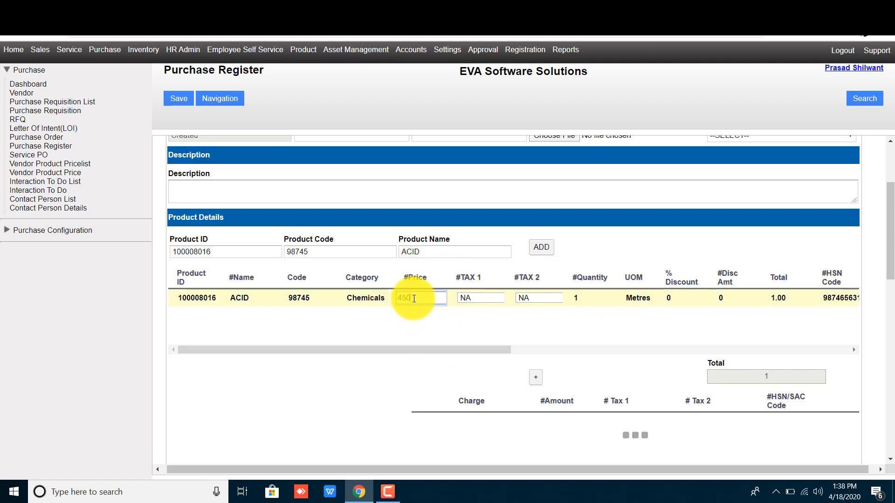
left_click(489, 297)
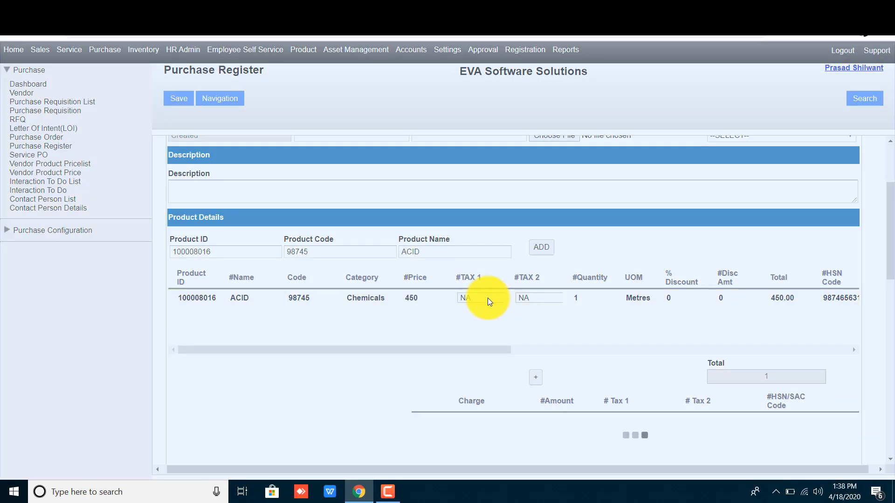
Apply CGST@9 as the first tax on the ACID line, with SGST@9 as the second tax.
left_click(487, 298)
left_click(488, 350)
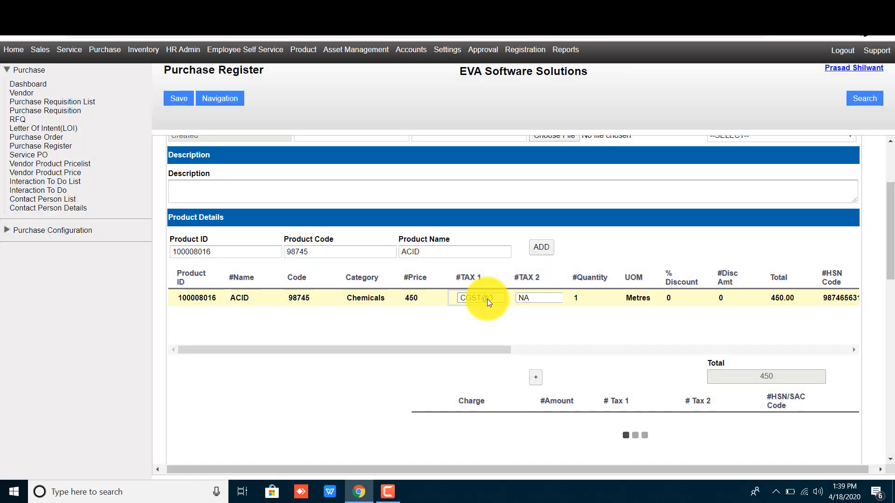
left_click(487, 298)
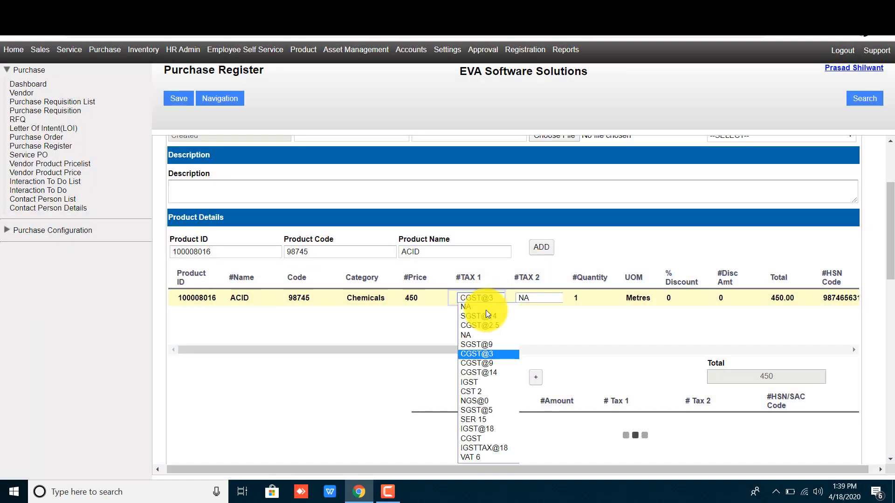
left_click(486, 353)
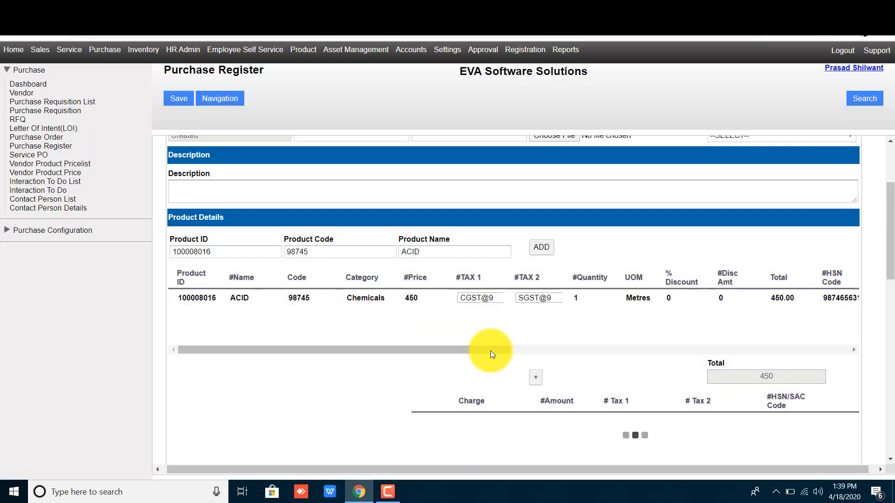
Set the quantity of the ACID product line to 80.
left_click_drag(490, 350, 522, 348)
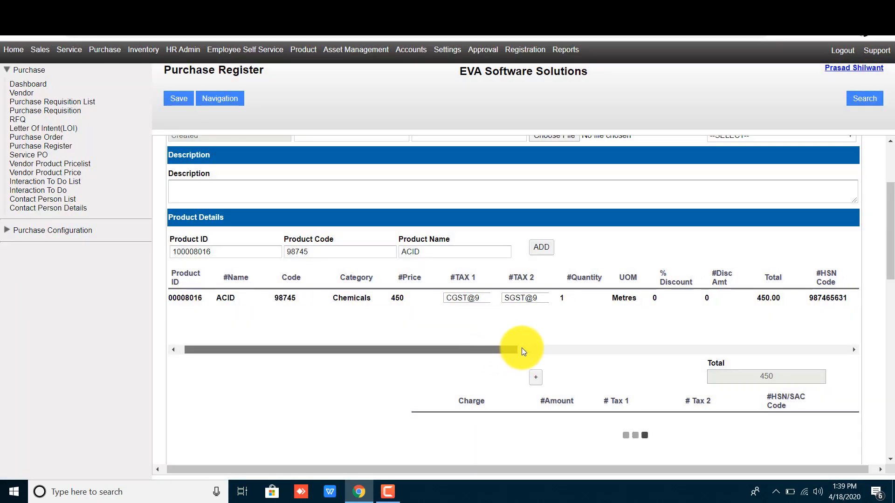
left_click(488, 301)
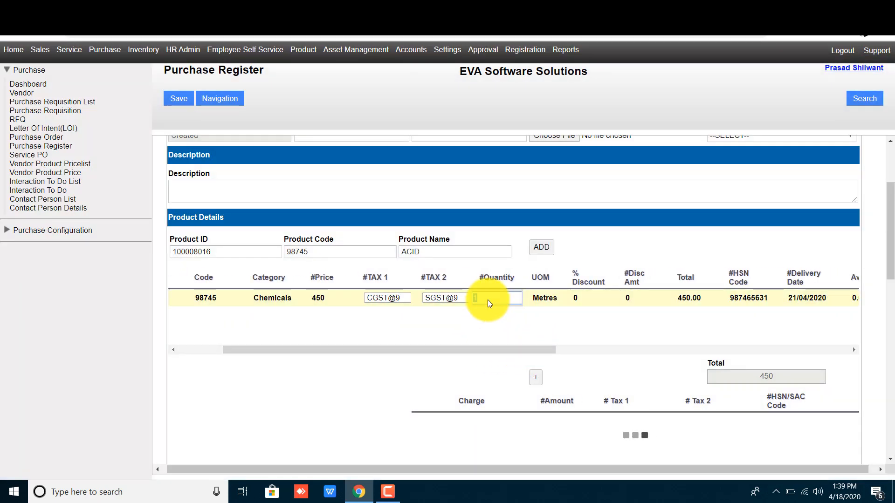
key("BackSpace")
key("BackSpace")
type("80")
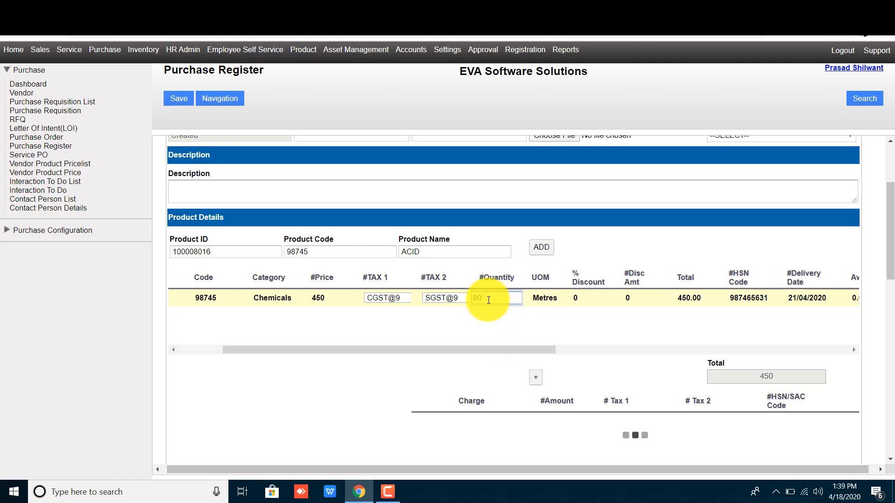
left_click(493, 323)
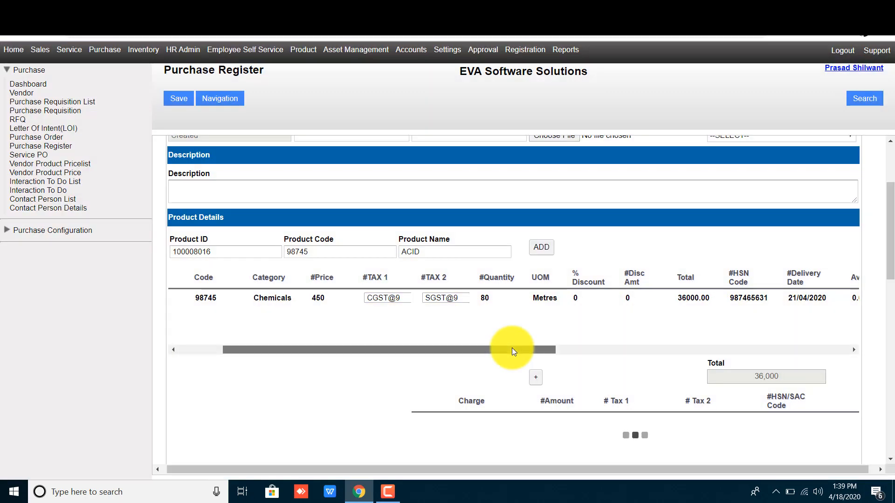
Examine the discount, total, HSN code, delivery date, available quantity and storage columns of the ACID line.
left_click_drag(512, 347, 560, 345)
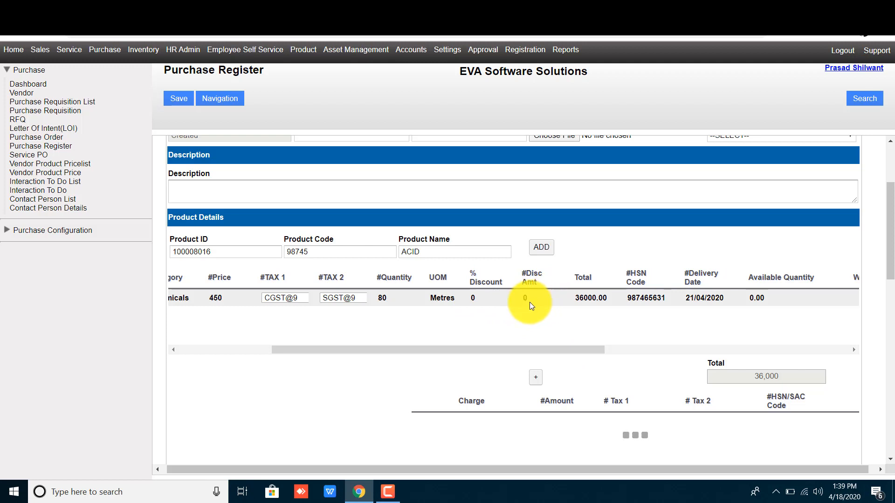
left_click_drag(603, 348, 613, 346)
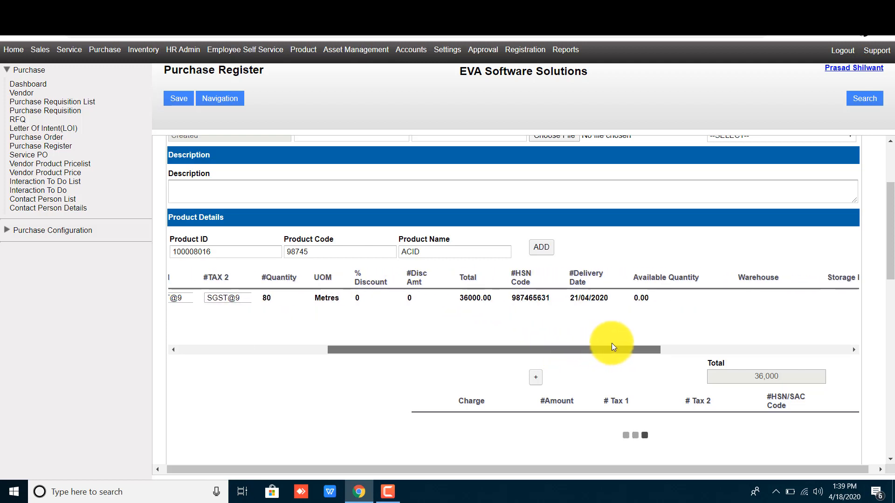
left_click_drag(478, 280, 459, 278)
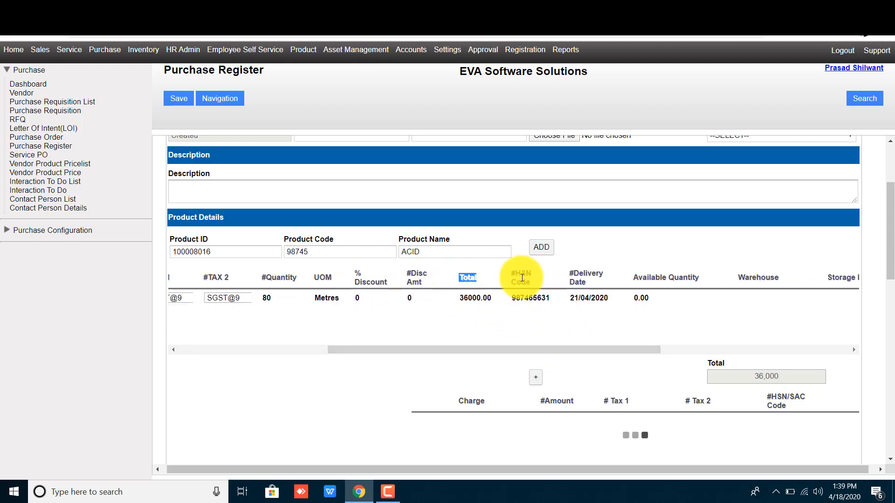
left_click_drag(546, 298, 519, 287)
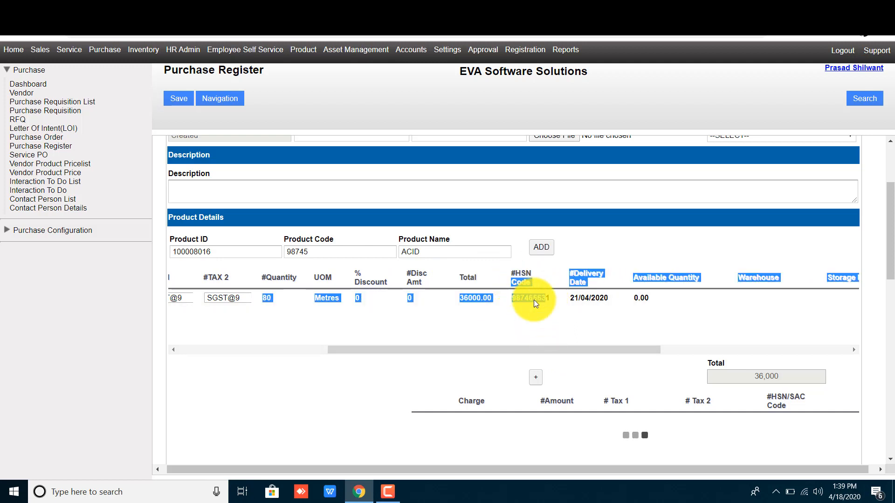
left_click(583, 339)
left_click_drag(589, 350, 632, 351)
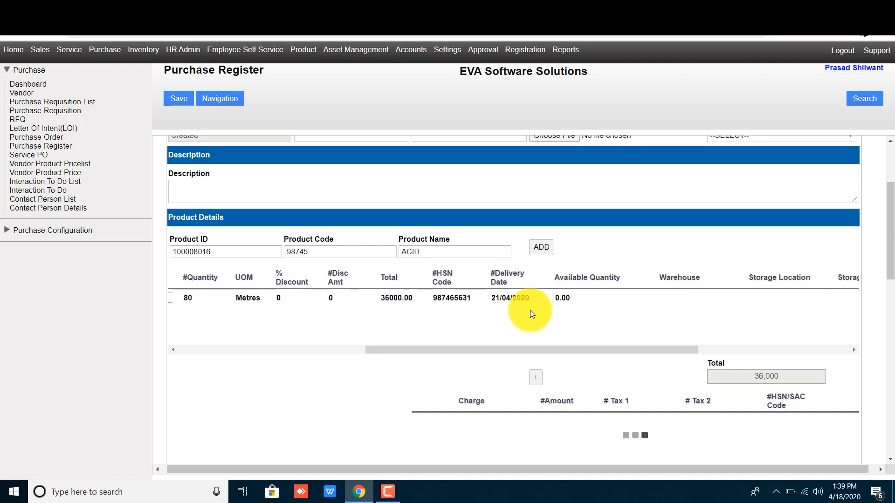
left_click(510, 297)
left_click(535, 273)
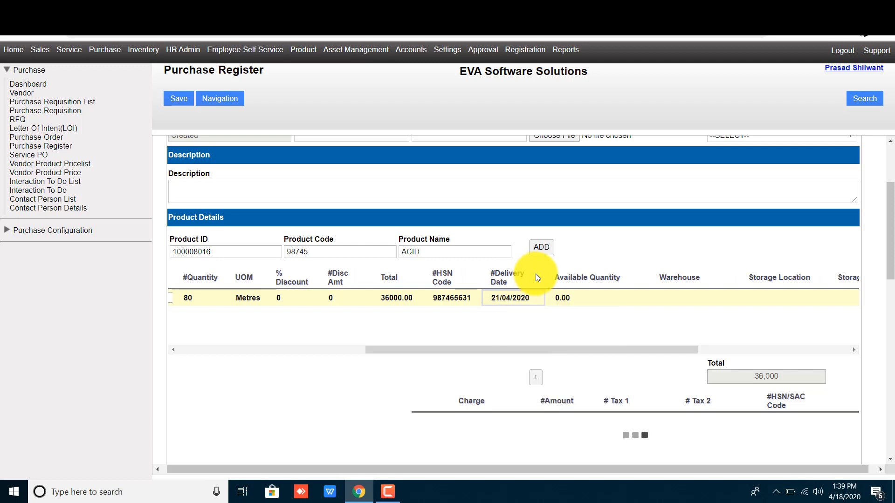
left_click_drag(553, 353, 582, 353)
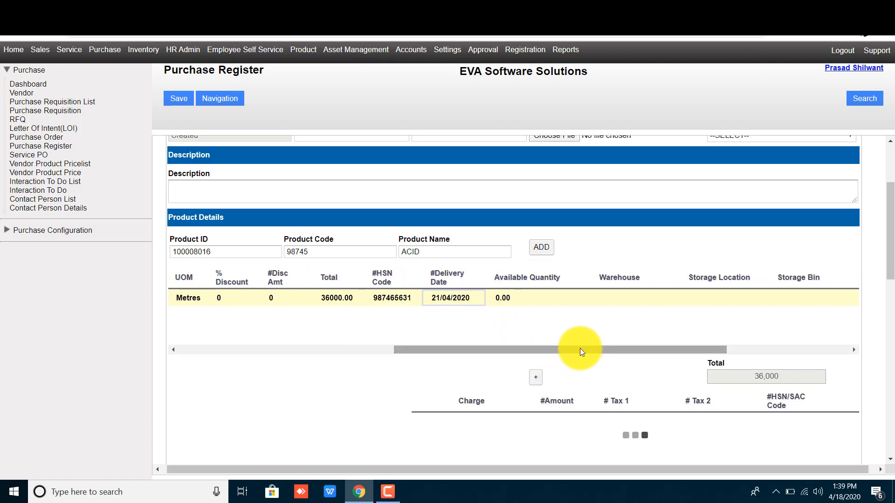
left_click_drag(583, 351, 618, 351)
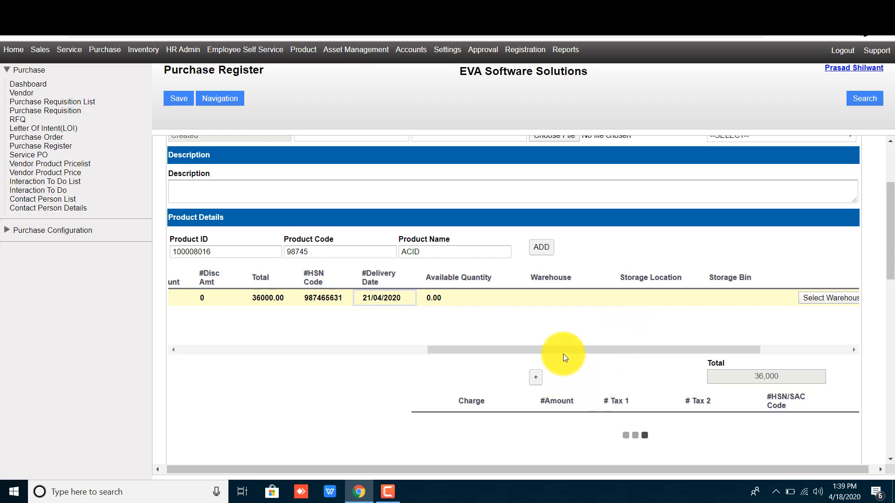
Assign the ACID line to the Kalyan warehouse, storage location Badlapur and storage bin Rack 5.
left_click_drag(562, 351, 650, 348)
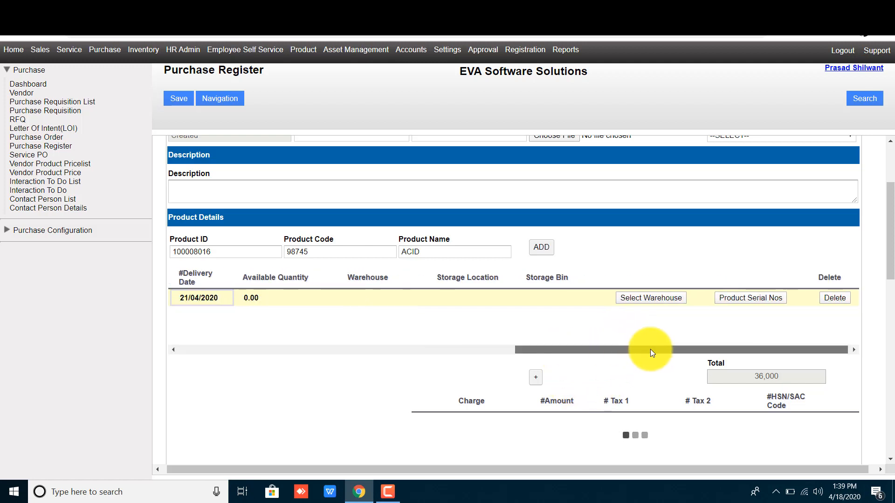
left_click(643, 298)
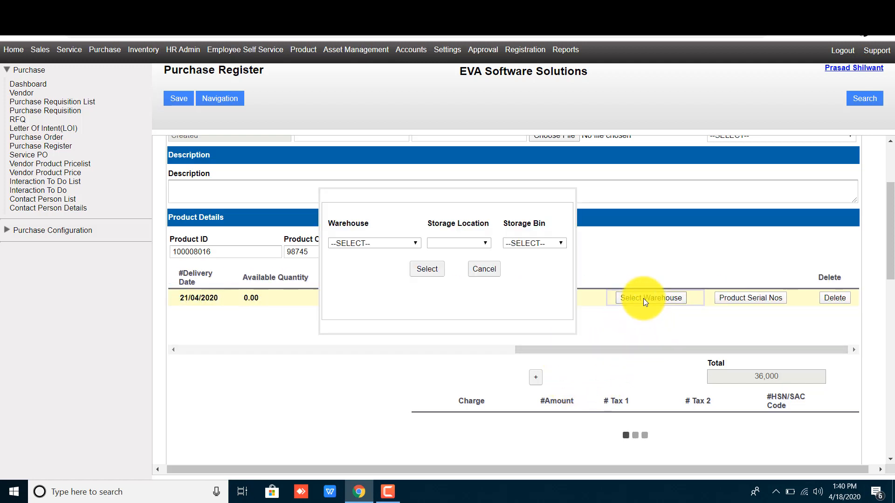
left_click(383, 244)
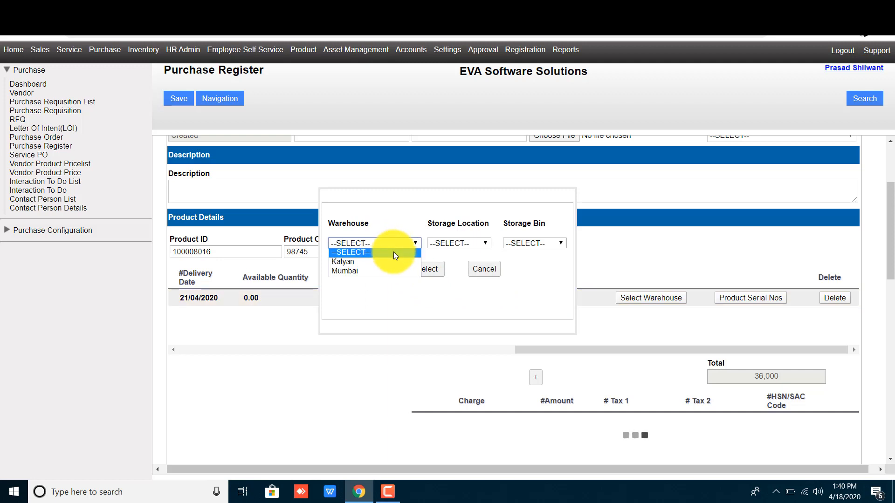
left_click(376, 262)
left_click(436, 245)
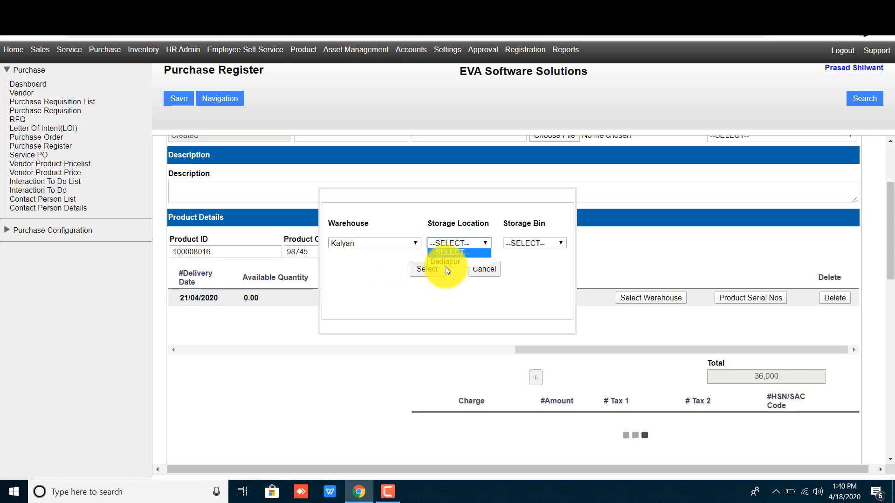
left_click(442, 262)
left_click(522, 245)
left_click(519, 247)
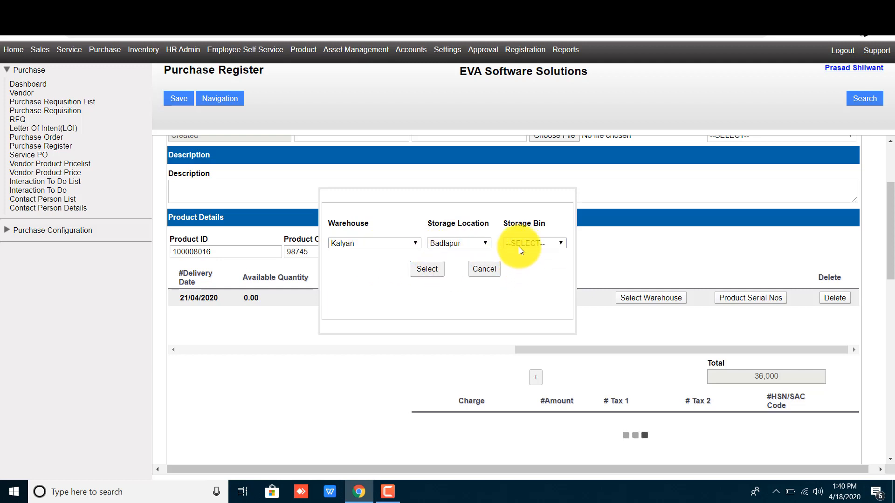
left_click(518, 247)
left_click(524, 262)
left_click(428, 271)
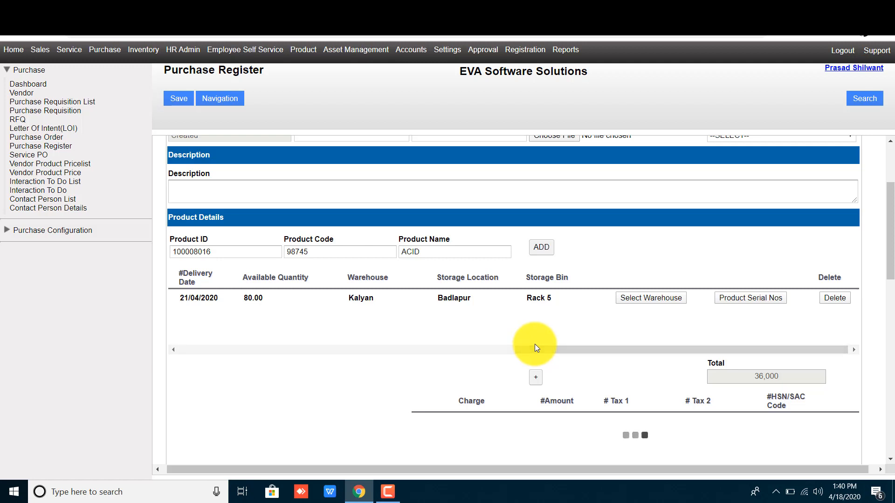
Check the ACID line's available quantity and change its ordered quantity to 50.
left_click_drag(544, 350, 471, 303)
left_click_drag(476, 348, 546, 350)
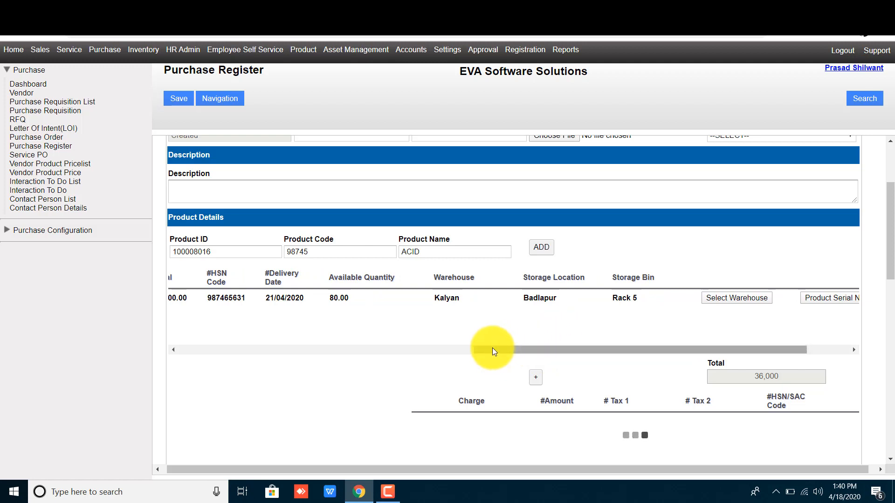
left_click_drag(492, 347, 446, 334)
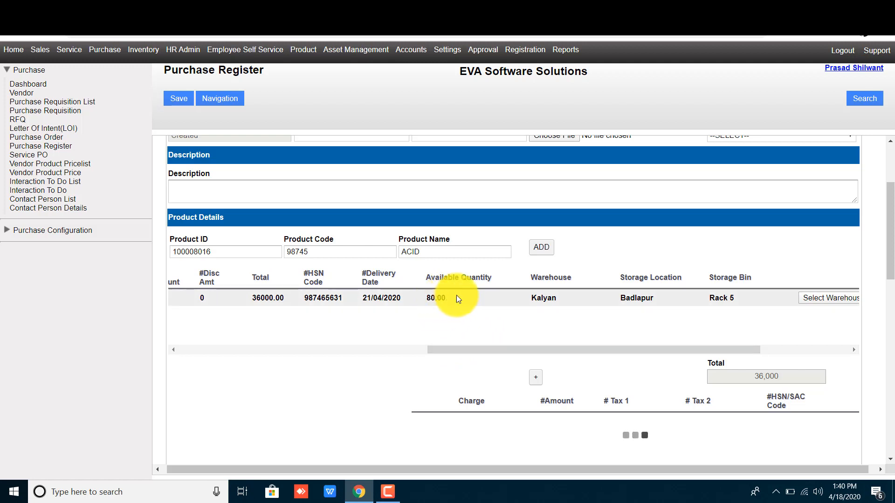
left_click_drag(471, 349, 363, 340)
left_click_drag(541, 350, 602, 315)
left_click_drag(565, 350, 443, 321)
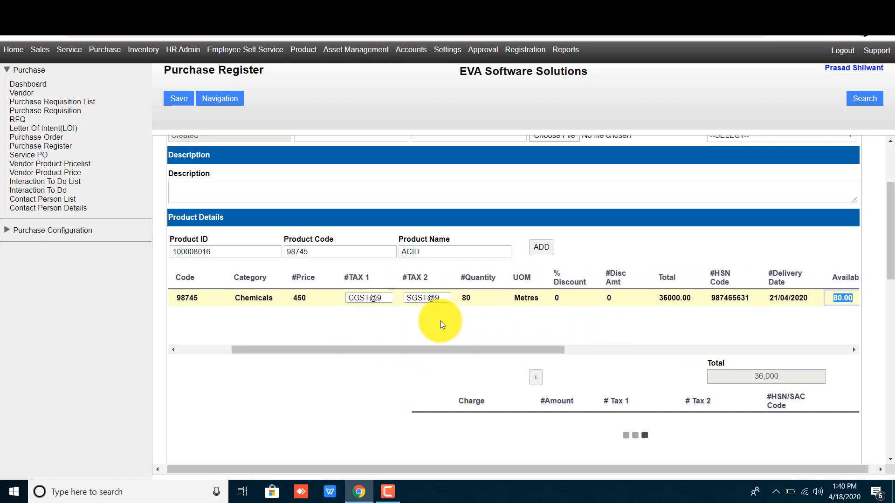
left_click(471, 301)
type("50")
left_click(489, 321)
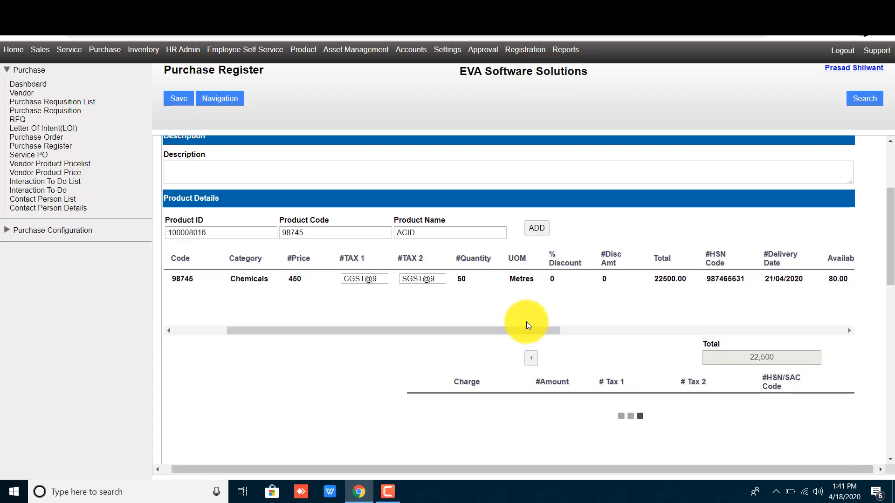
Review the additional charges, tax breakdown, net payable and balance payment below the product details.
scroll(477, 298, "down", 3)
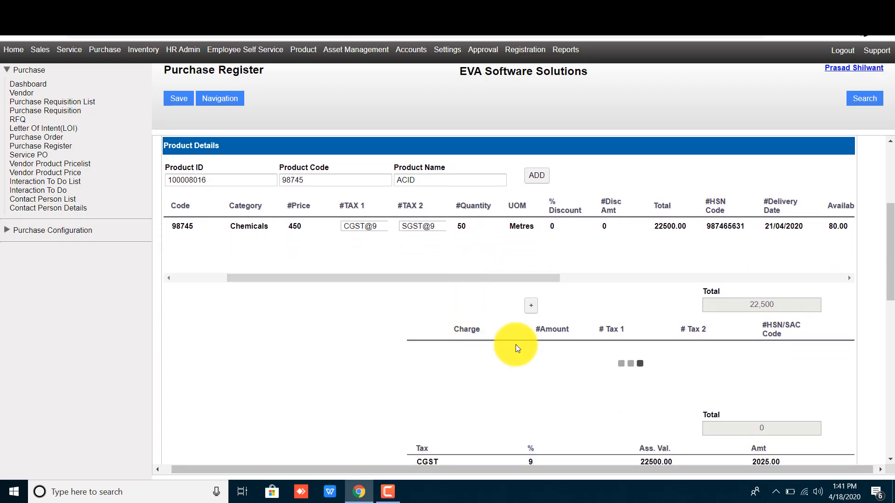
scroll(530, 359, "down", 3)
scroll(634, 320, "up", 1)
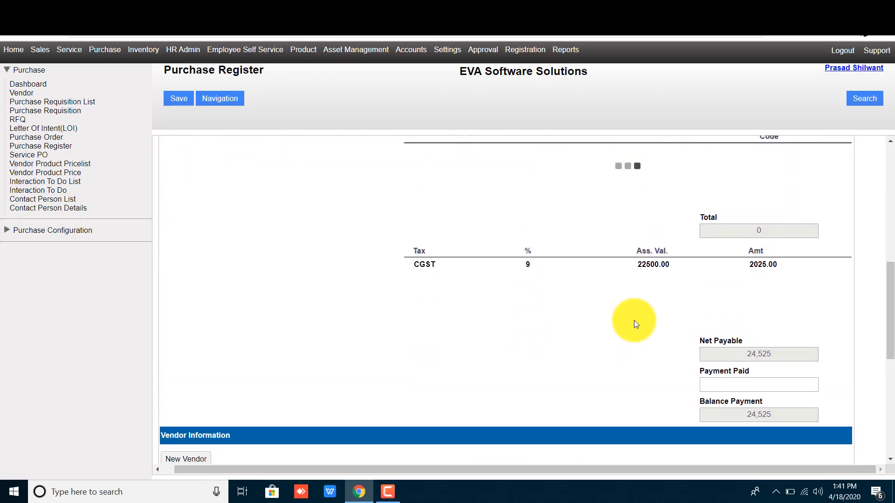
scroll(578, 249, "up", 1)
scroll(673, 323, "down", 1)
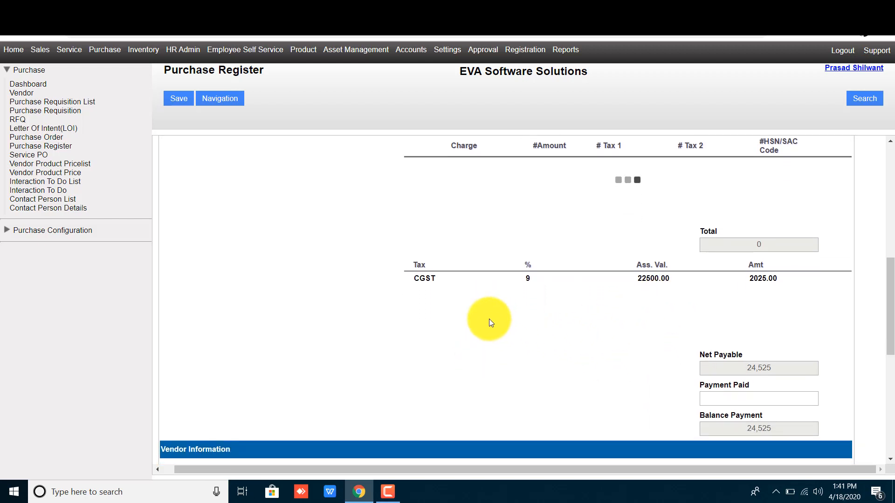
scroll(591, 326, "up", 1)
scroll(496, 259, "up", 2)
scroll(522, 382, "down", 1)
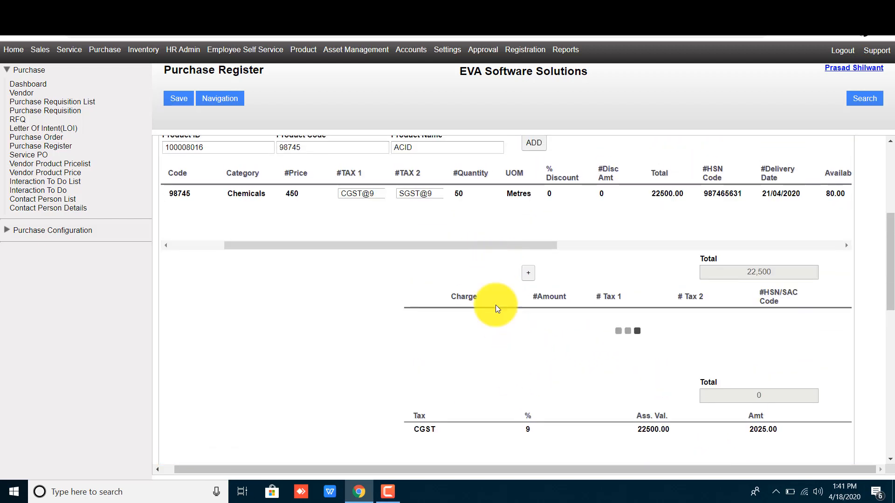
Find the vendor EVA HARDWARE by searching the name for "eva" and add it to the vendor information.
scroll(503, 331, "down", 8)
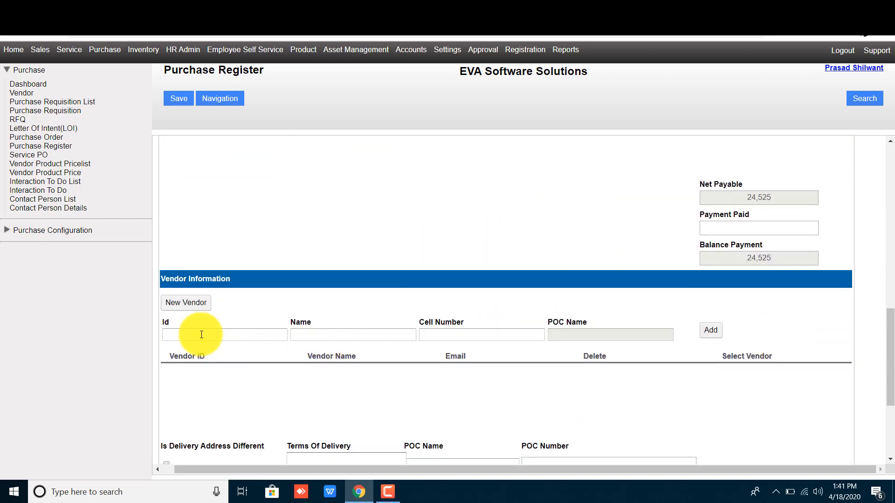
left_click(307, 252)
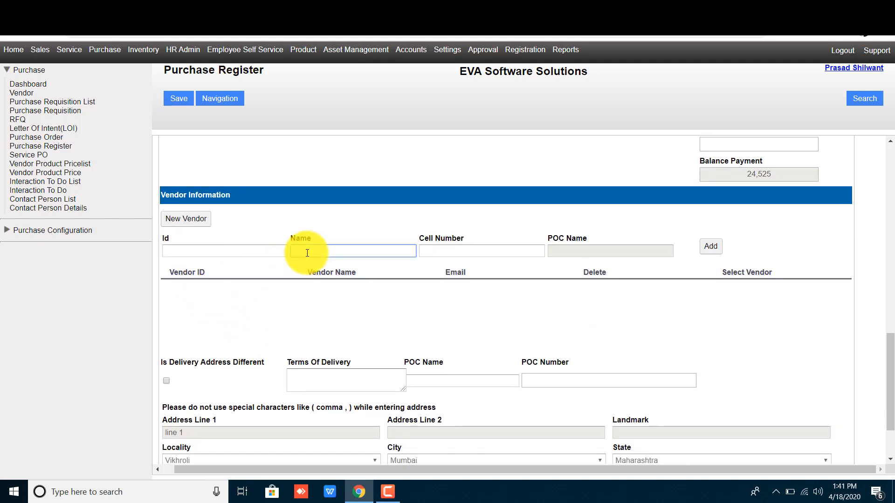
type("eva")
left_click(315, 264)
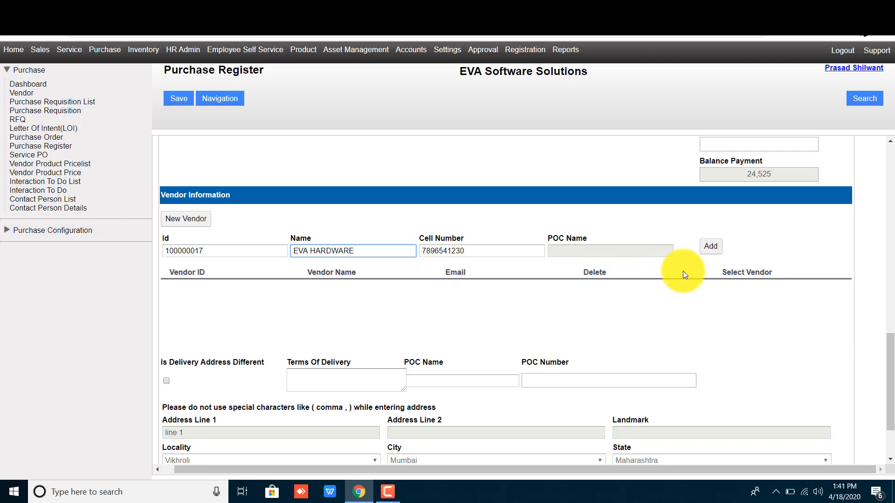
left_click(719, 250)
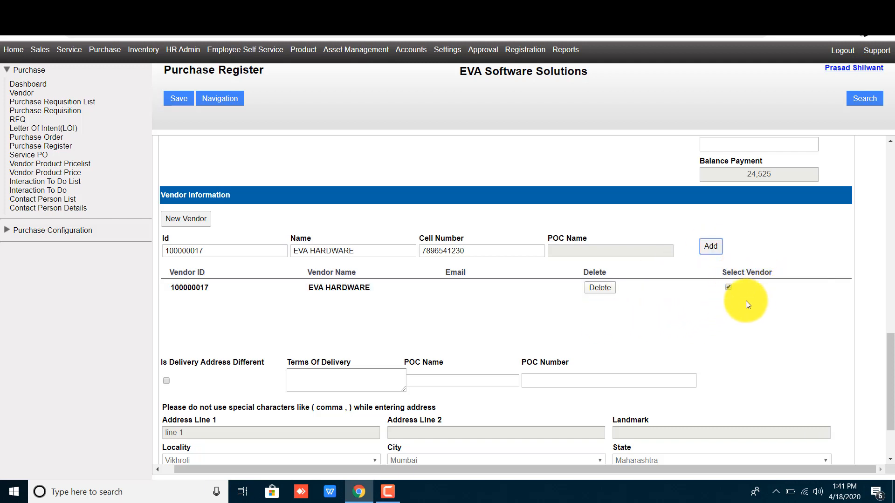
Try the different delivery address option below the vendor information and switch it off again.
scroll(746, 300, "down", 1)
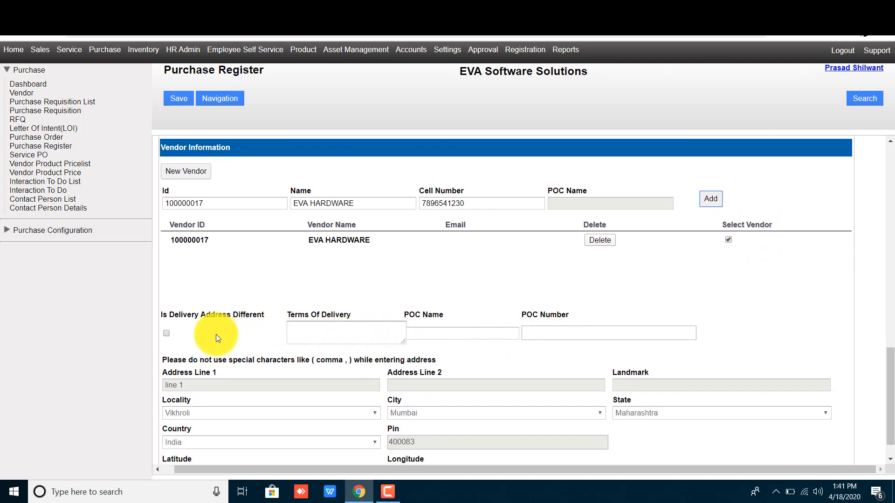
scroll(284, 343, "down", 1)
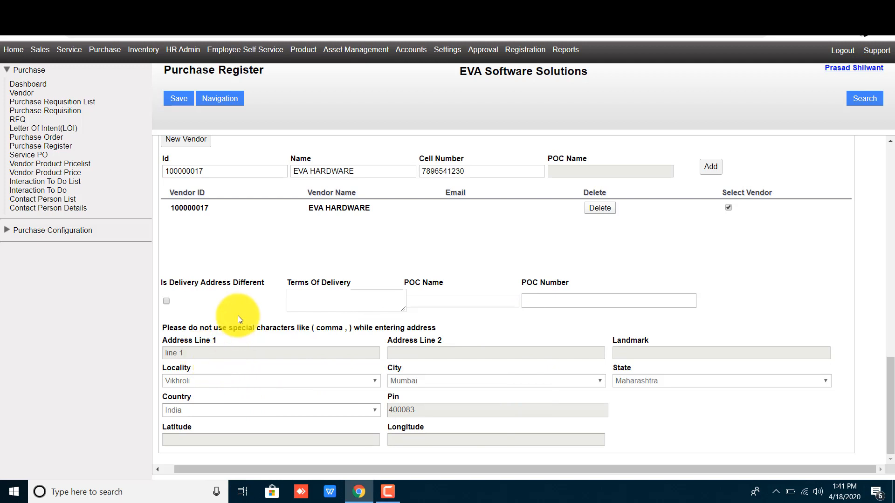
double_click(177, 283)
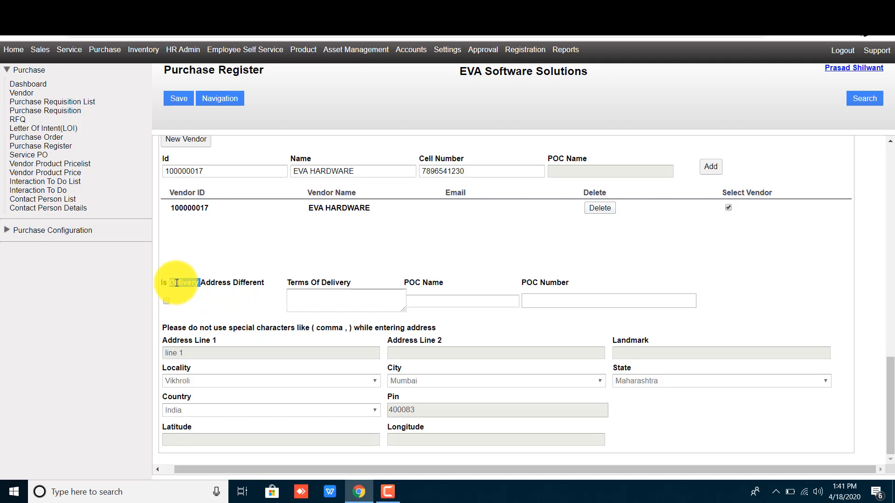
triple_click(177, 283)
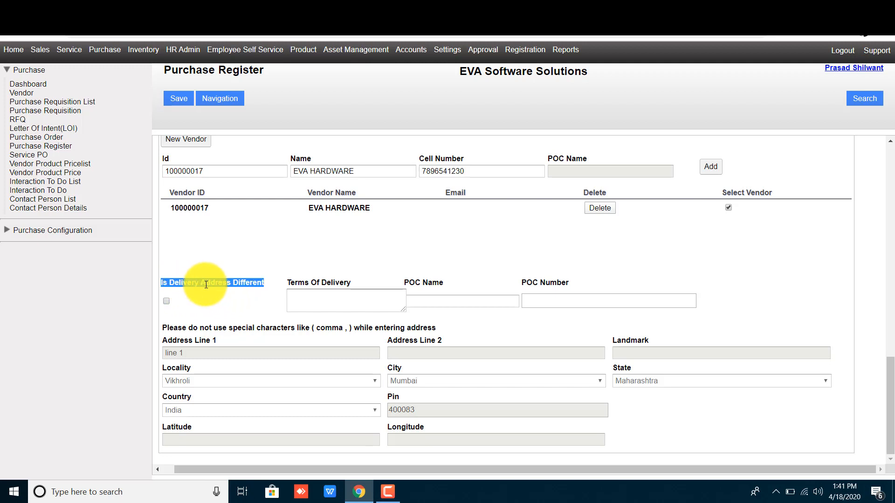
left_click(165, 301)
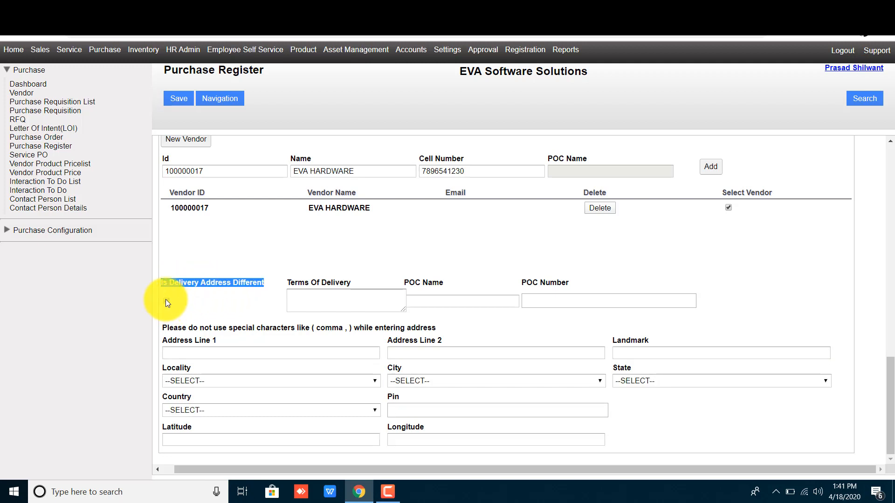
left_click(201, 352)
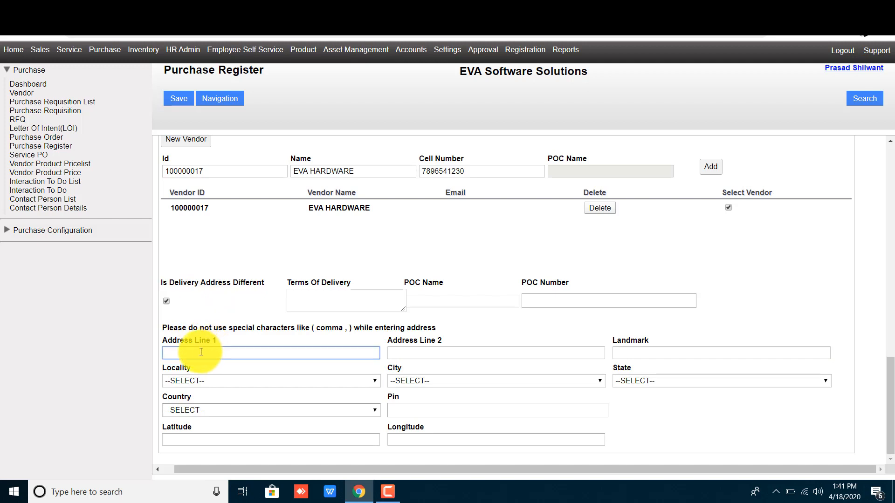
left_click(165, 302)
left_click(203, 352)
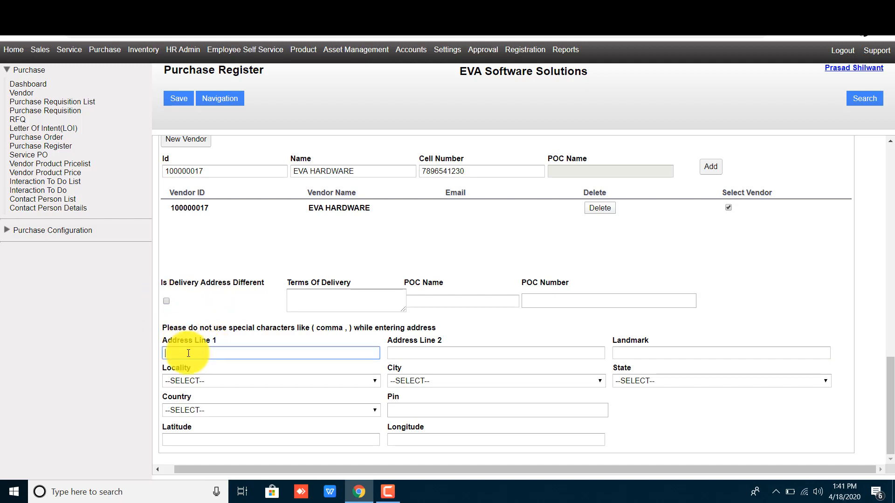
type("a")
double_click(215, 350)
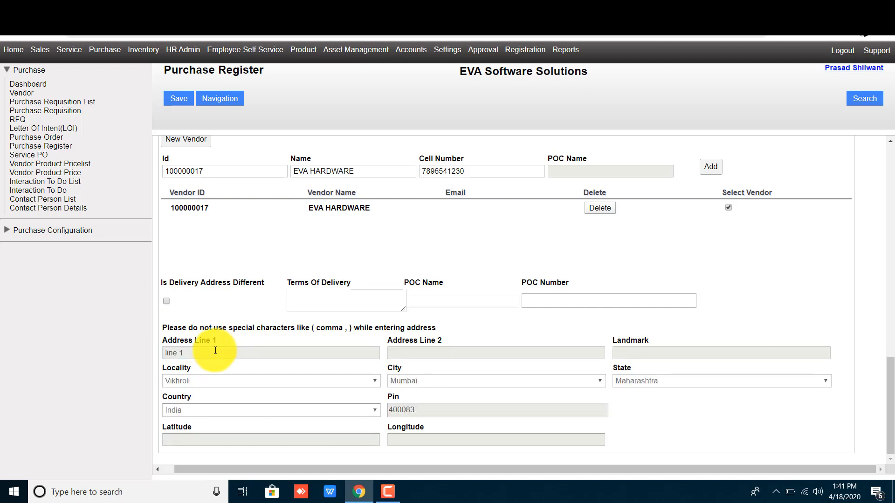
left_click(331, 297)
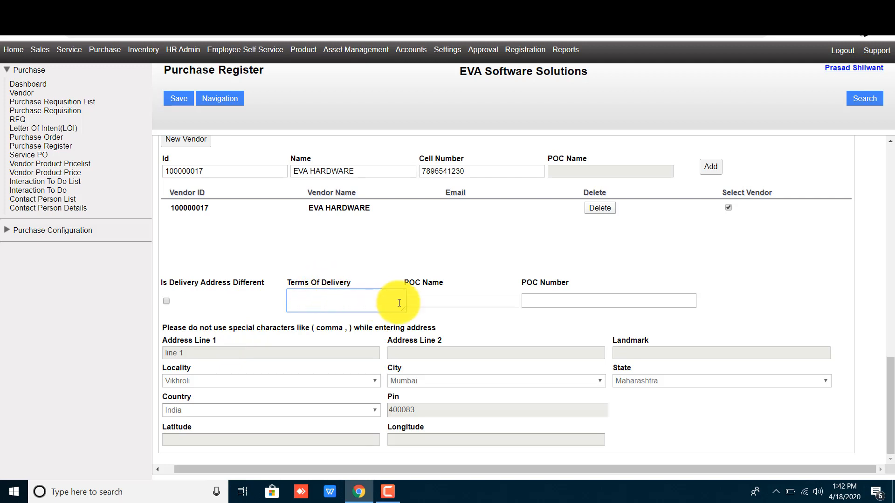
left_click(433, 302)
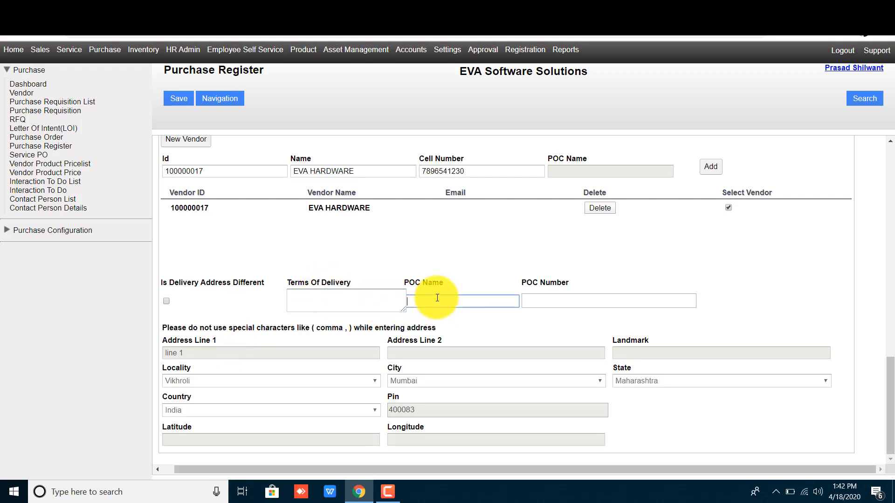
left_click(553, 300)
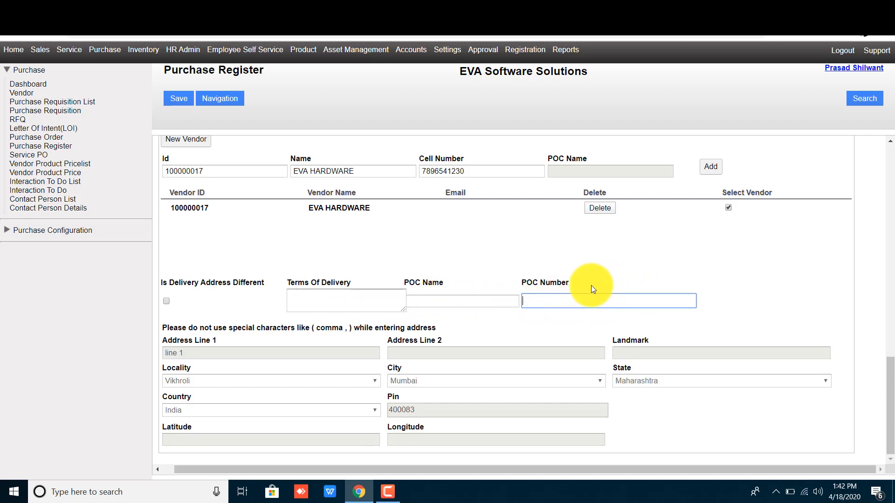
key("super+d")
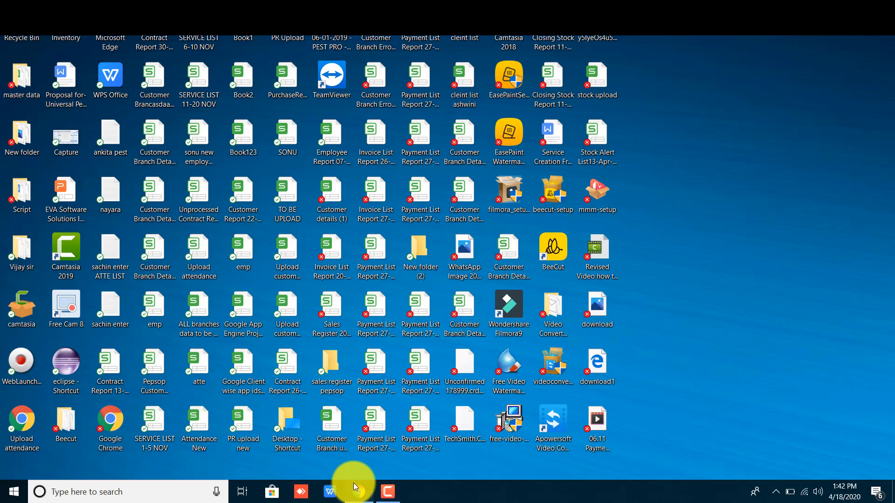
left_click(358, 491)
left_click(483, 276)
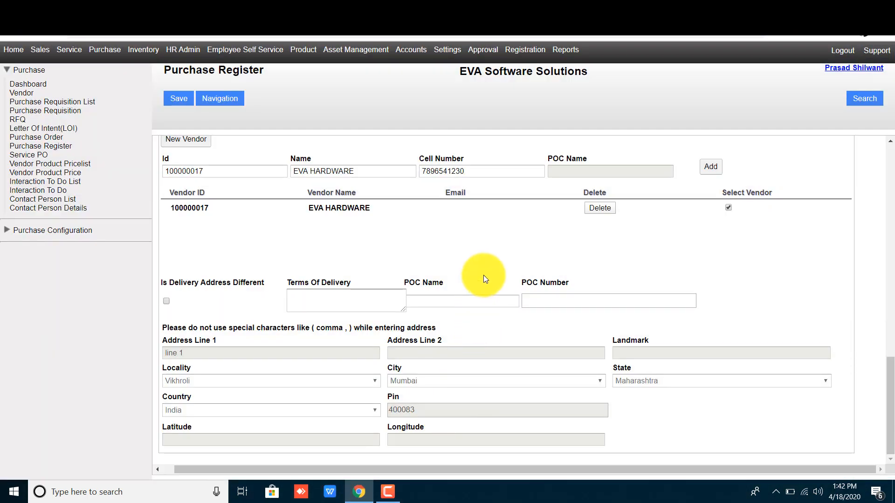
Save the ACID purchase register entry and submit it.
left_click(177, 102)
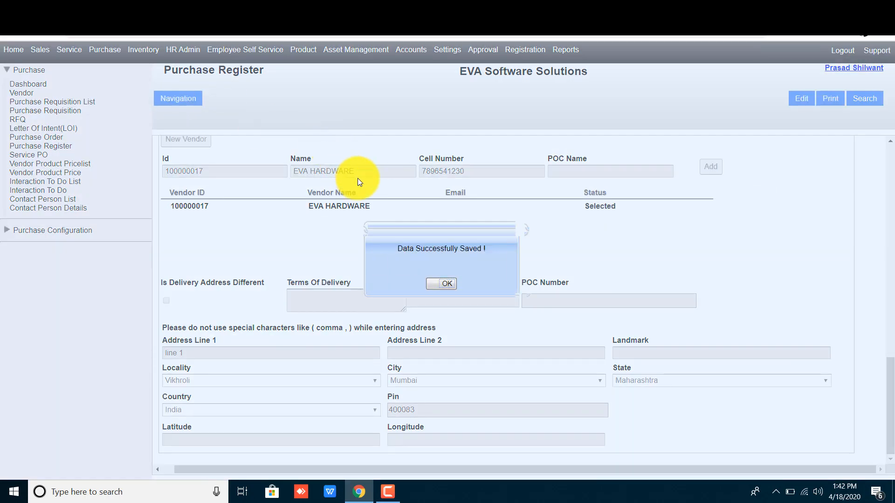
left_click(436, 282)
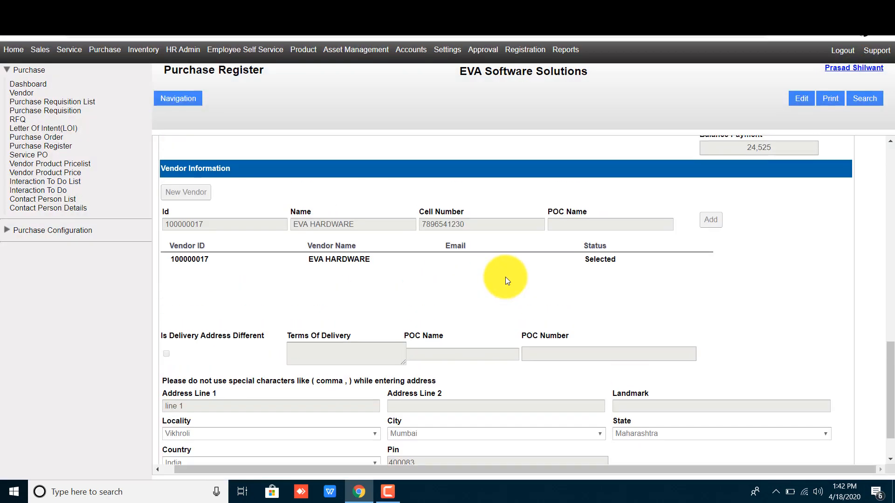
scroll(506, 277, "up", 10)
scroll(416, 234, "up", 4)
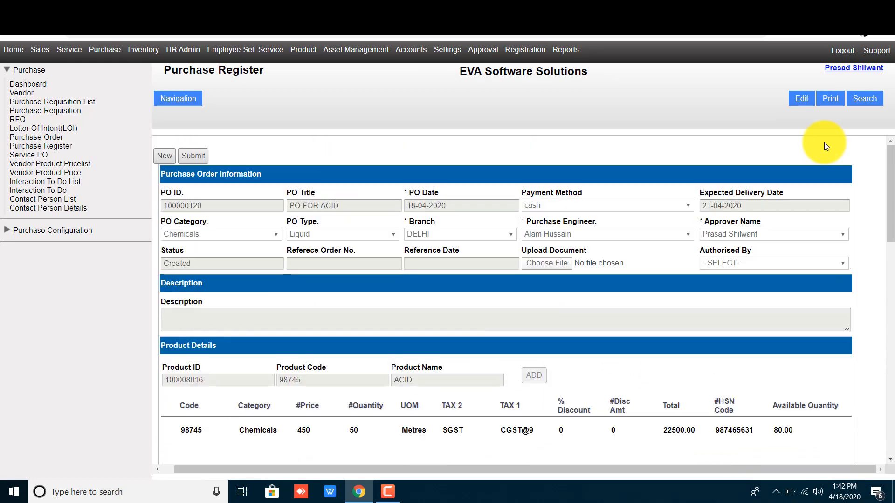
left_click(195, 157)
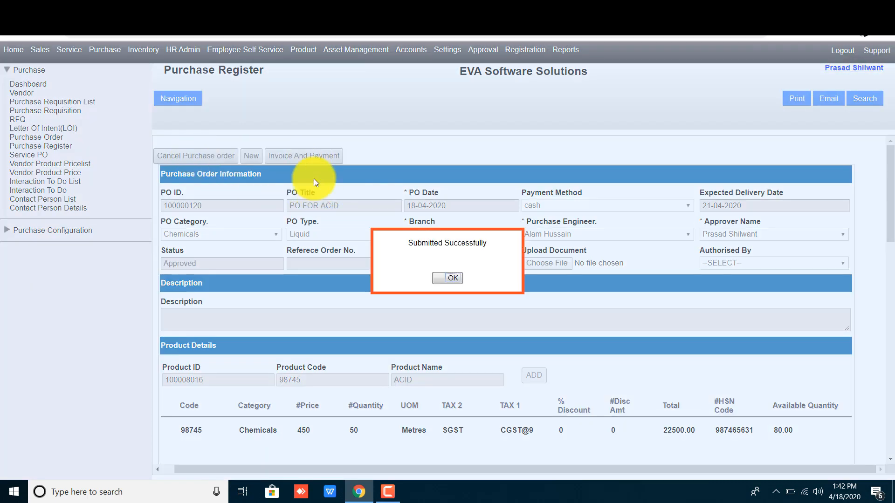
left_click(447, 276)
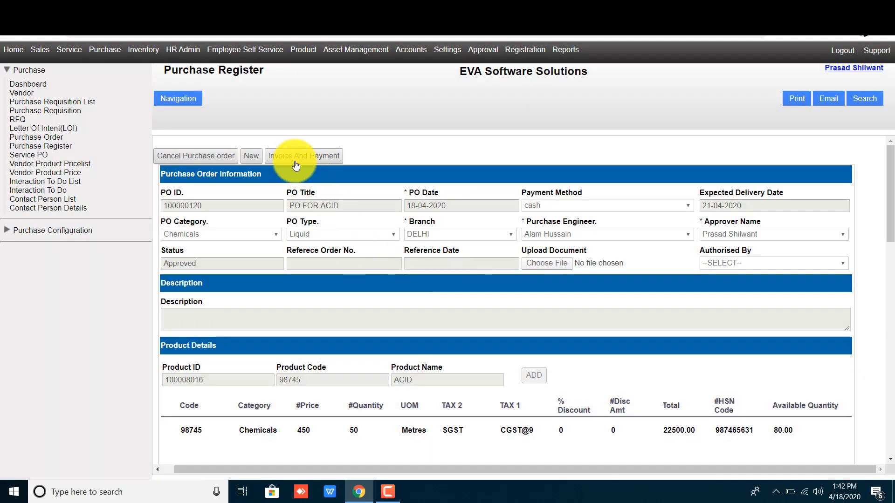
Review the billing details, invoice and payment entries of the submitted purchase order.
left_click(309, 158)
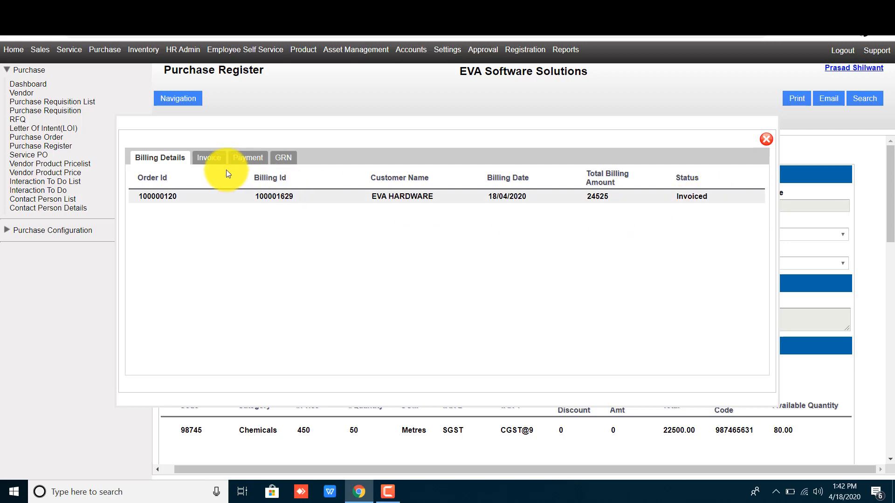
left_click(208, 159)
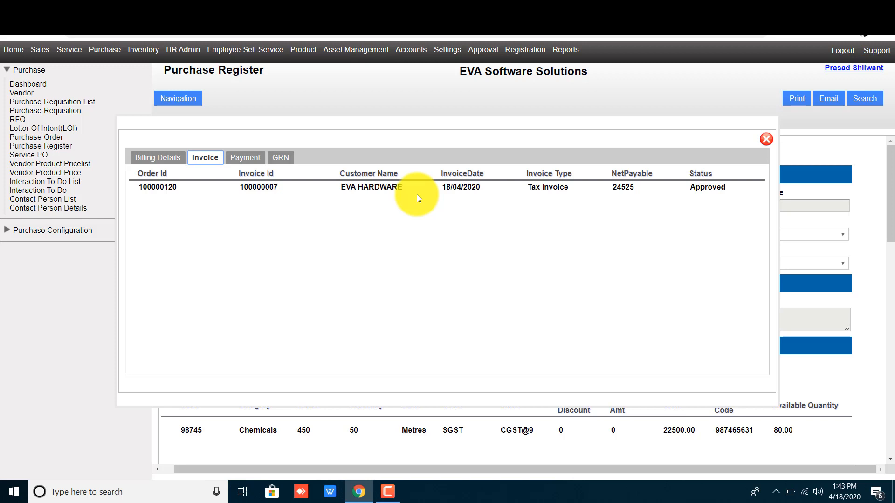
left_click(245, 159)
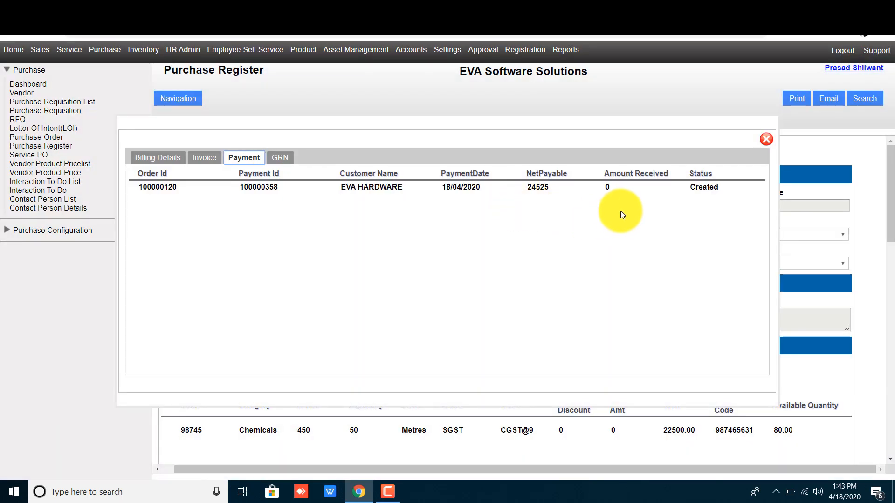
Open the EVA HARDWARE payment record for editing and set the amount received/paid to 24525.
left_click(532, 185)
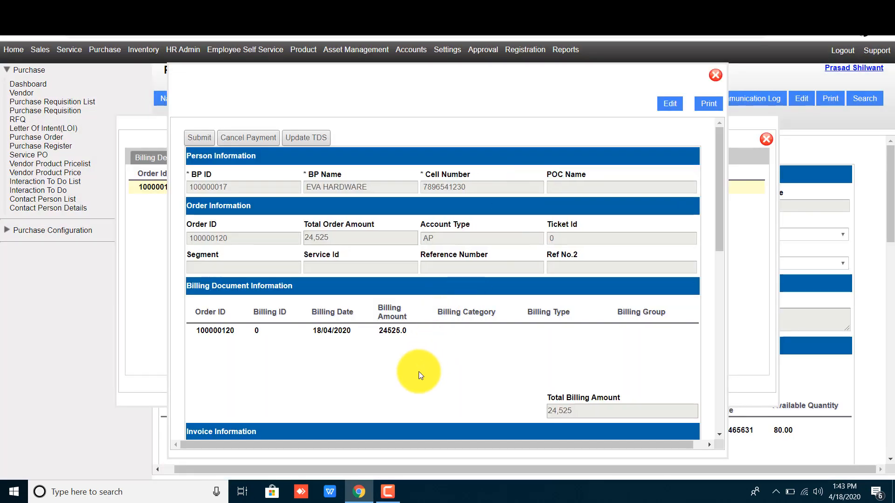
scroll(419, 371, "down", 1)
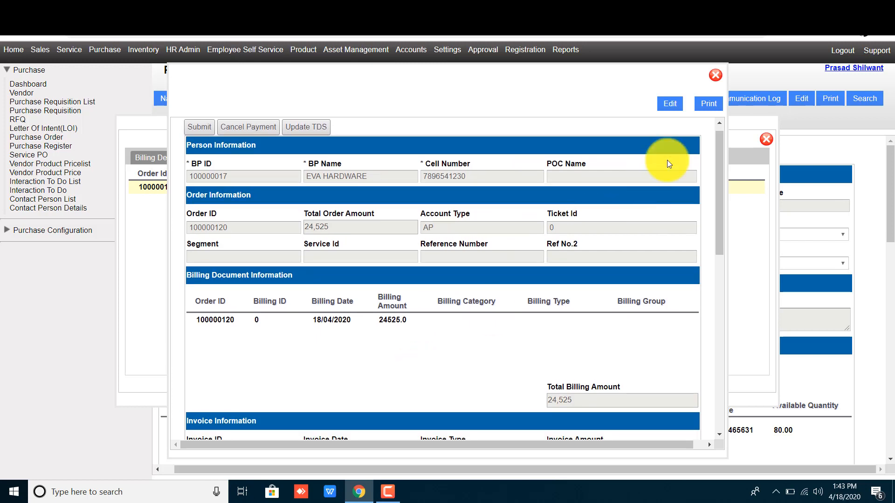
left_click(665, 108)
scroll(471, 336, "down", 4)
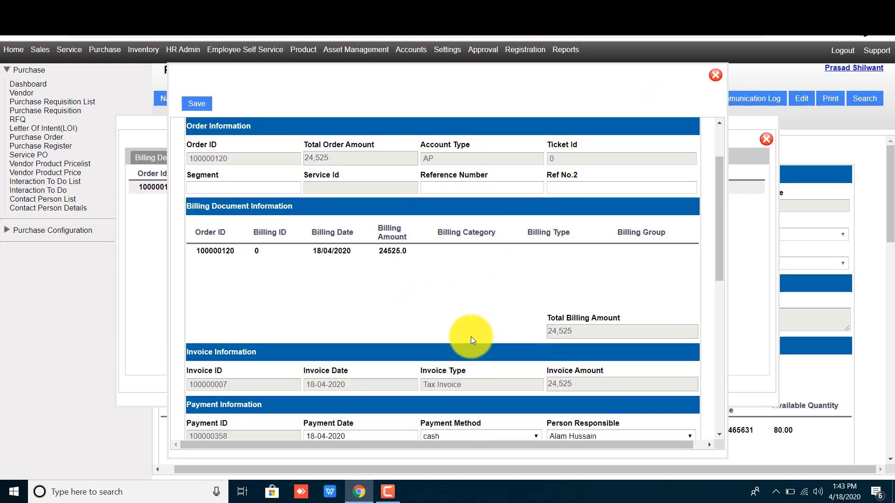
left_click(230, 380)
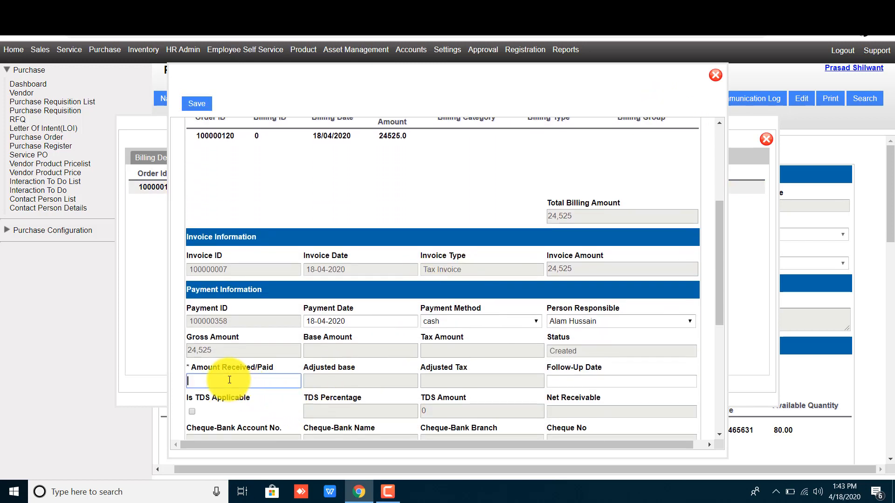
type("24525")
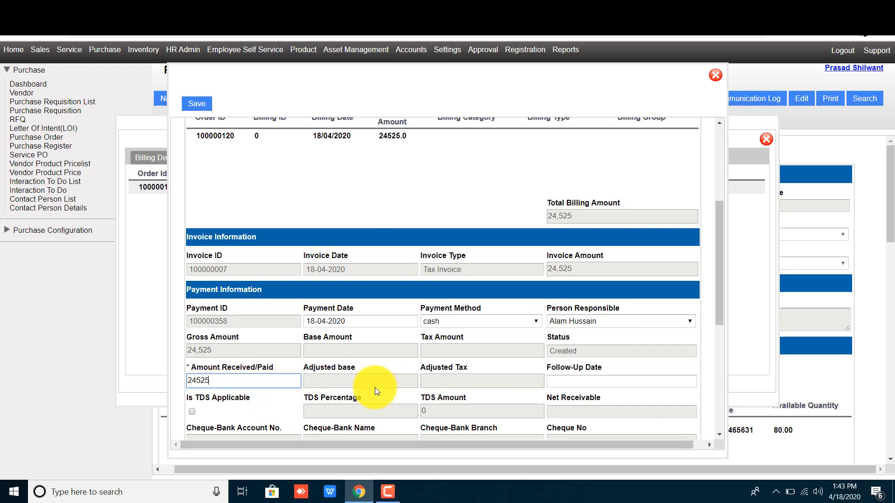
Keep cash as the payment method, check the remaining payment fields and save the payment record.
scroll(375, 387, "down", 2)
left_click(440, 236)
left_click(441, 235)
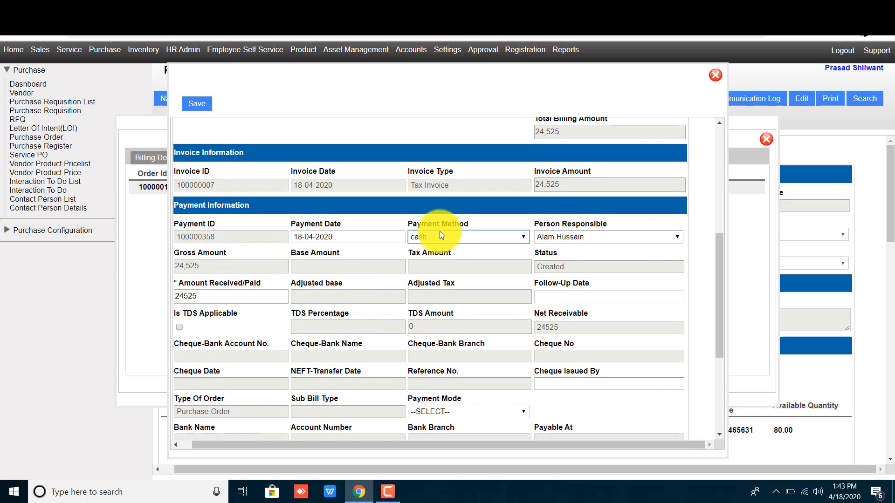
left_click(456, 235)
left_click(458, 235)
scroll(533, 237, "down", 1)
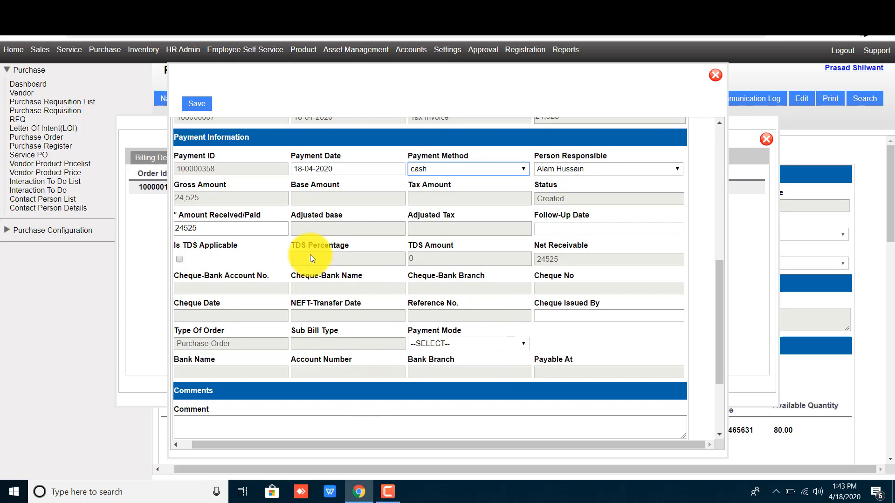
scroll(412, 367, "down", 3)
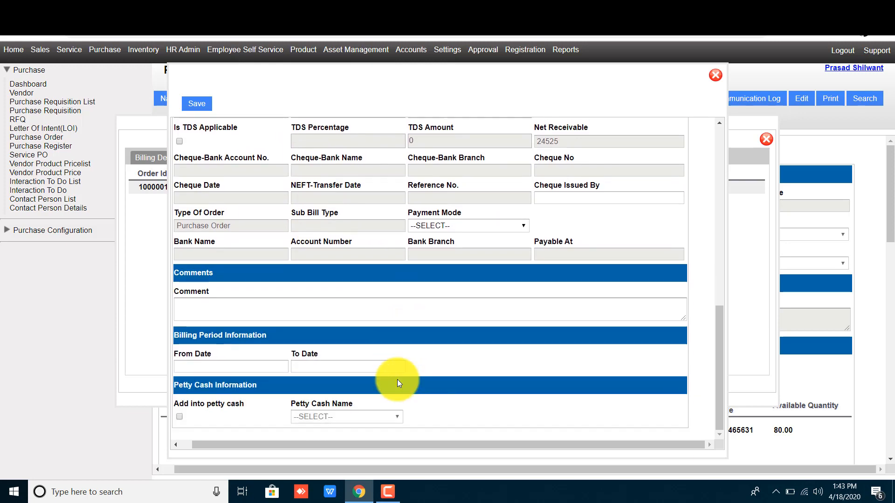
scroll(376, 293, "up", 12)
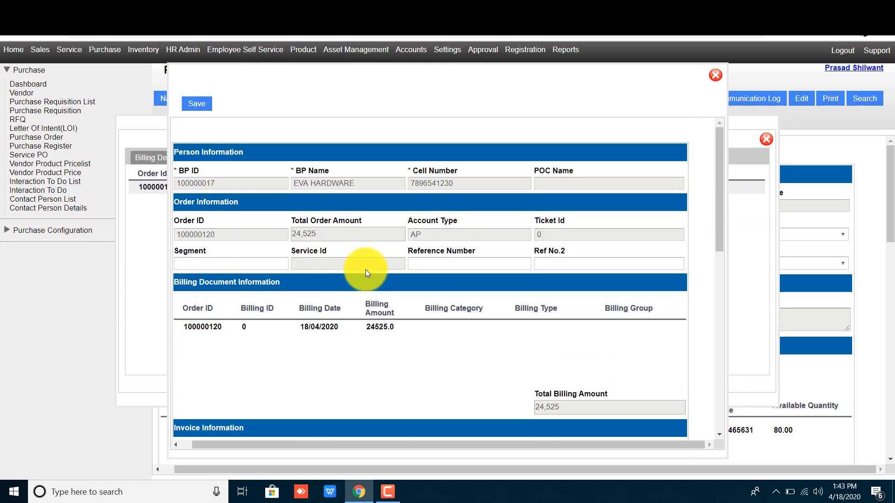
left_click(197, 104)
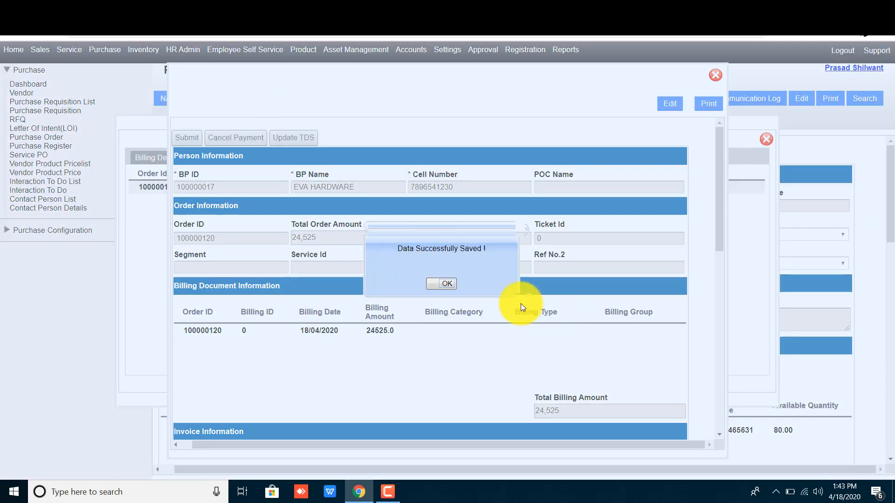
left_click(446, 283)
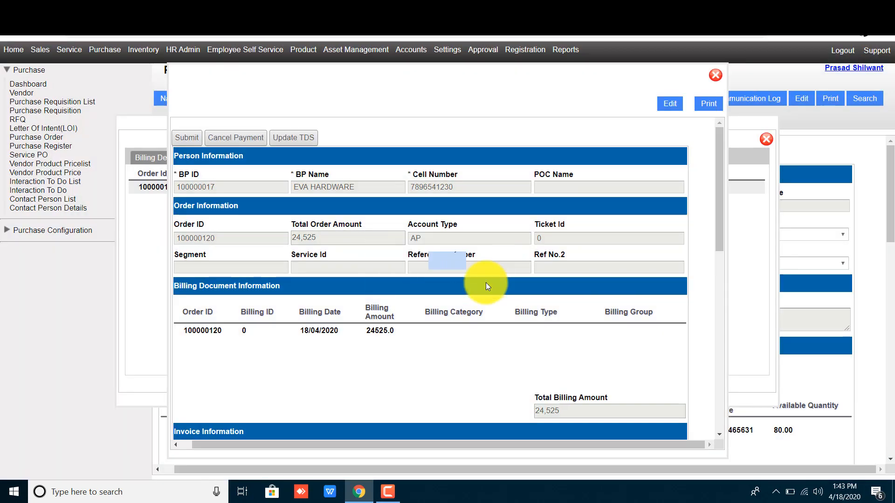
Submit the EVA HARDWARE payment and close its record to return to the payment list.
left_click(187, 138)
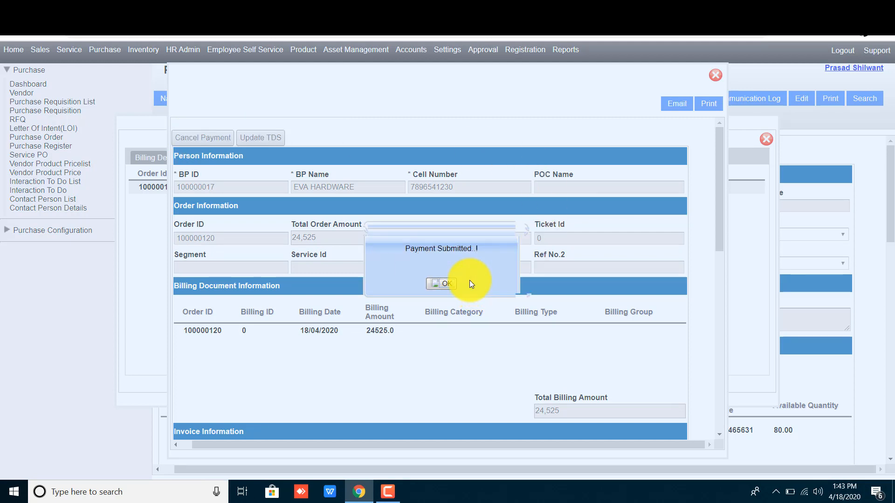
left_click(432, 286)
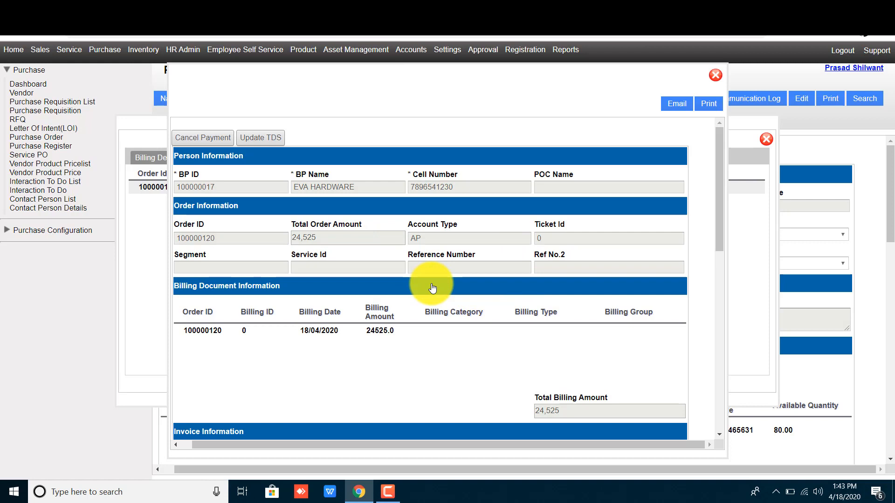
left_click(715, 75)
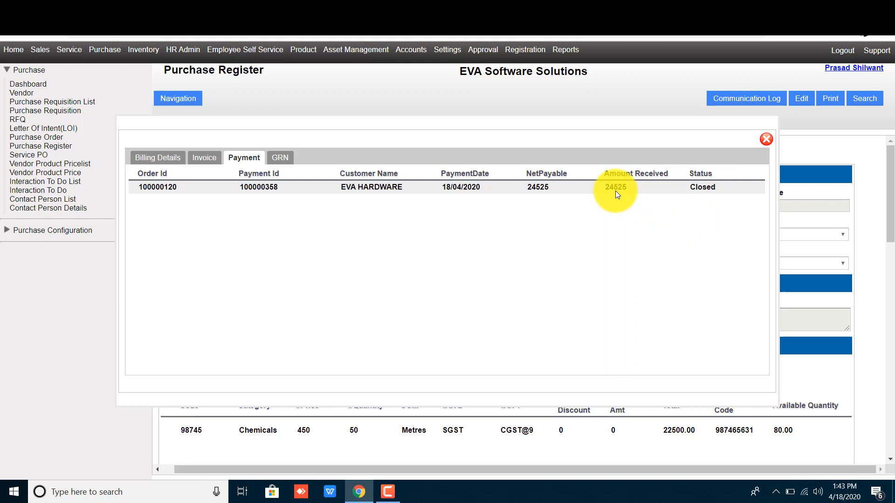
Open the EVA HARDWARE goods receipt note (GRN) of the purchase order for editing and go to its product information.
left_click(280, 158)
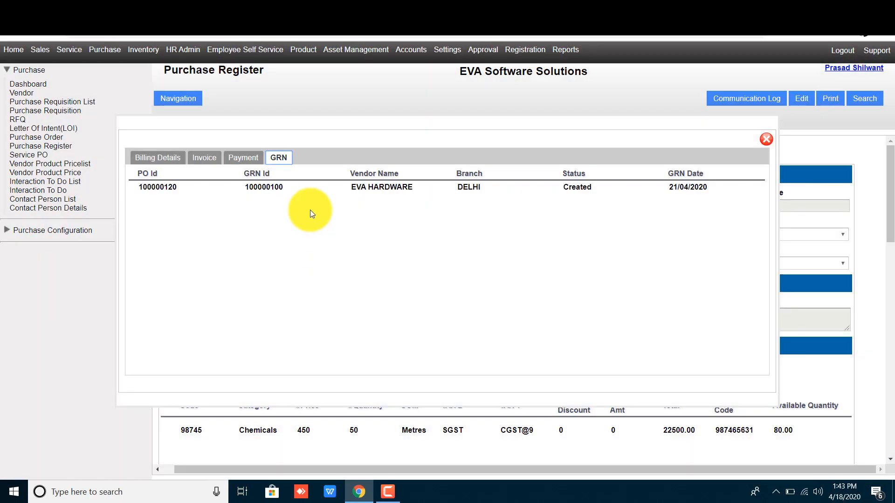
left_click(499, 187)
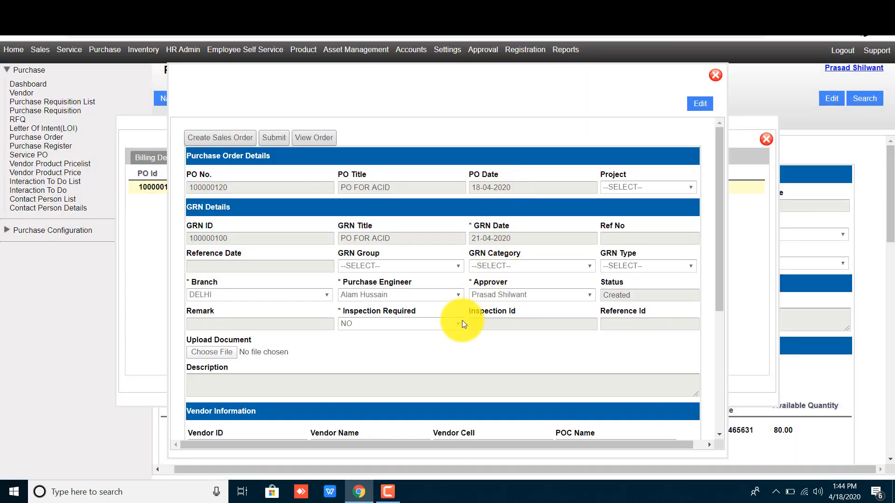
scroll(463, 323, "down", 1)
scroll(439, 317, "up", 1)
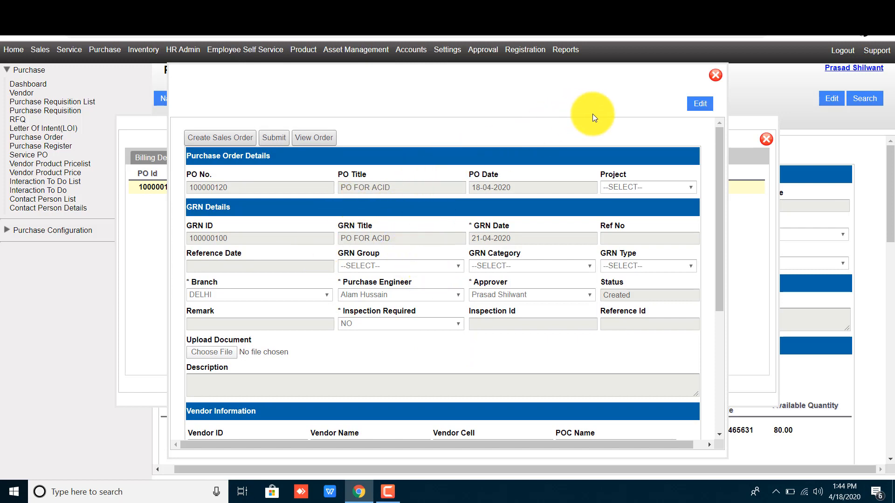
left_click(697, 104)
scroll(479, 347, "down", 2)
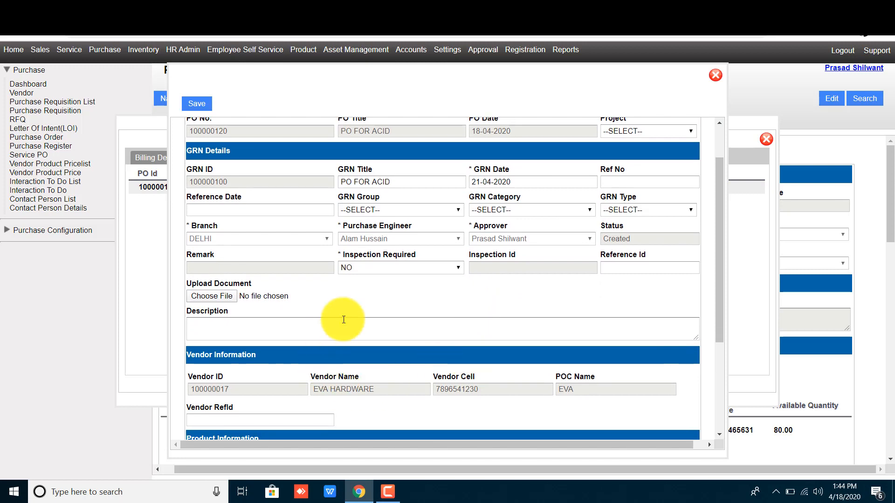
scroll(454, 241, "down", 3)
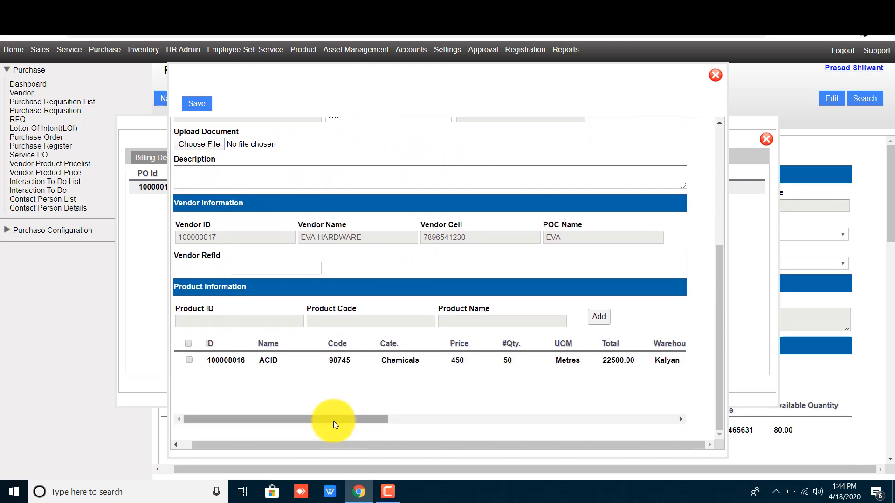
Check the ACID line's warehouse, storage location and storage bin, and view the warehouse selection without changing it.
left_click_drag(334, 421, 396, 418)
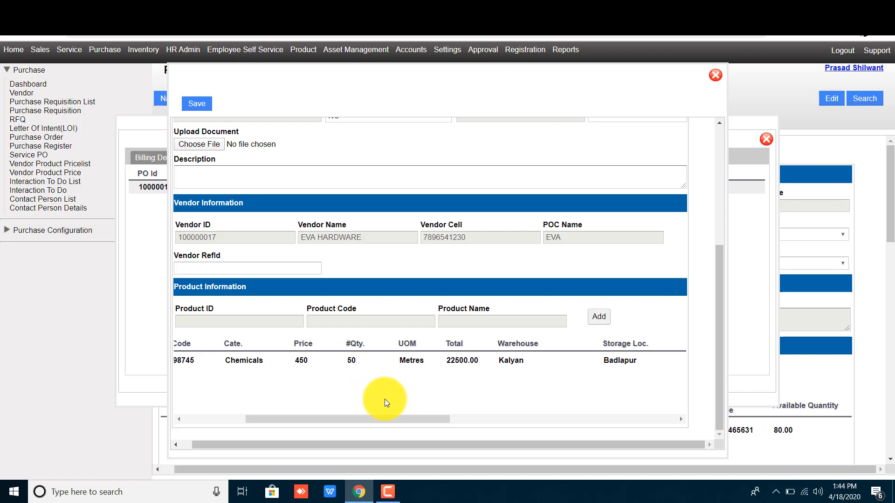
left_click_drag(379, 419, 432, 419)
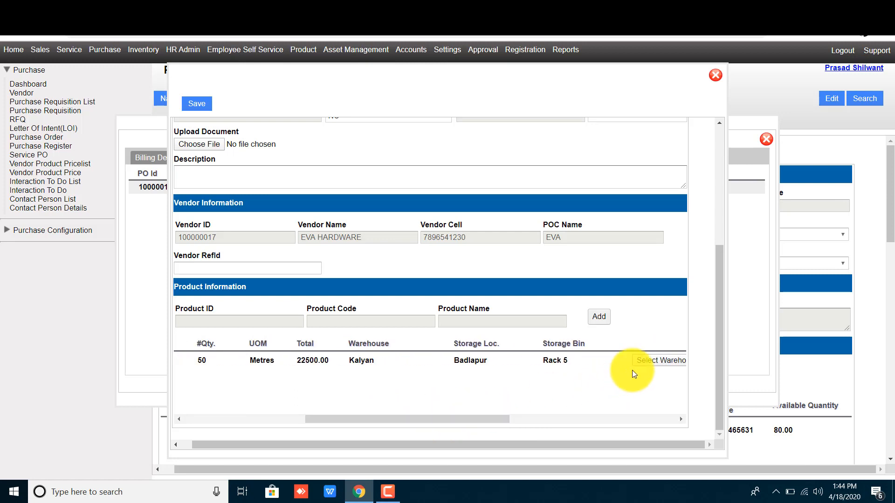
left_click(653, 360)
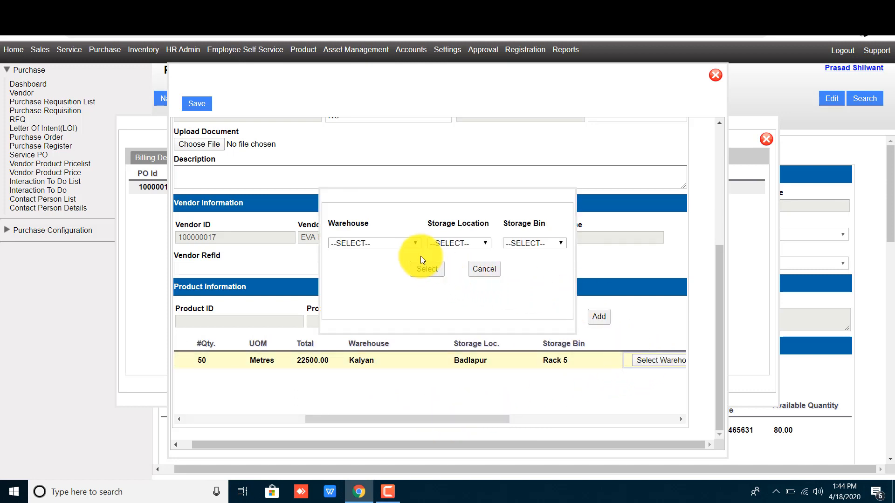
left_click(483, 271)
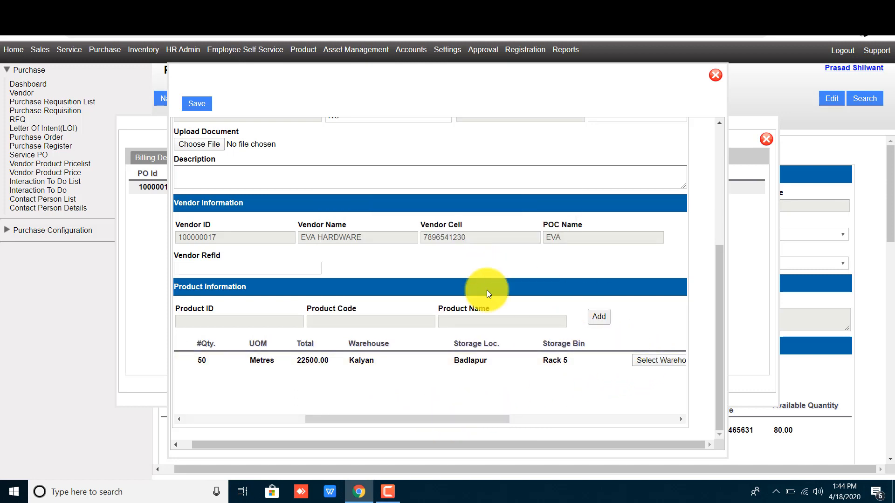
Set the received quantity of the ACID line in the GRN to 25.
left_click_drag(442, 422, 410, 420)
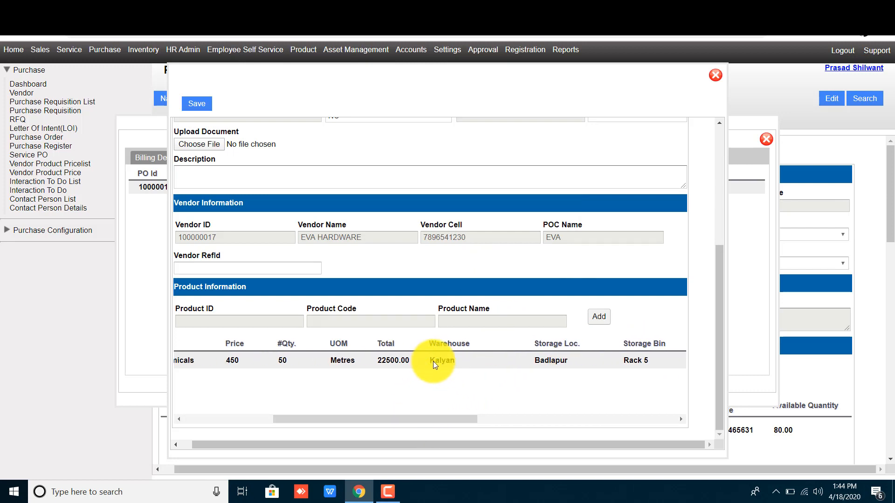
left_click_drag(337, 419, 291, 419)
left_click(405, 359)
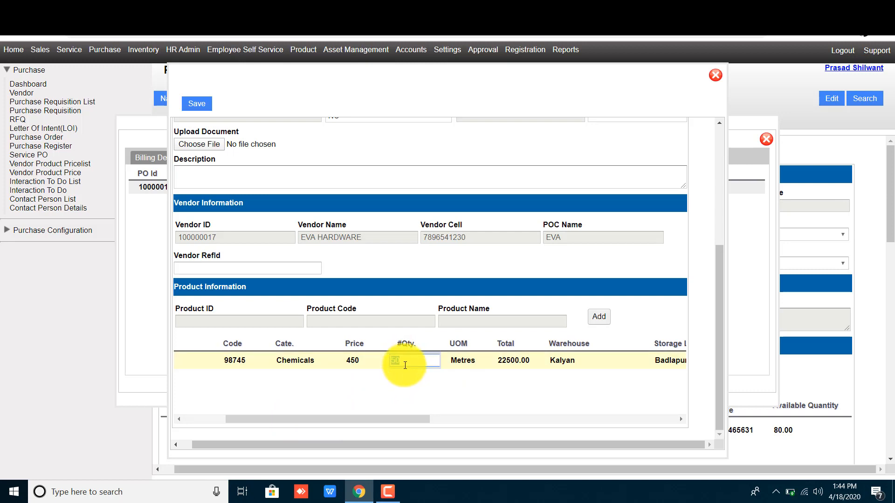
left_click(431, 379)
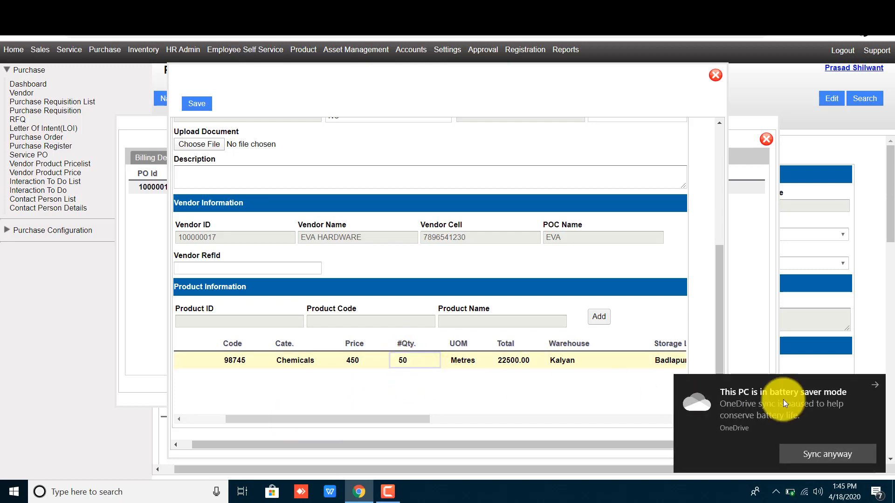
left_click(873, 390)
left_click(406, 360)
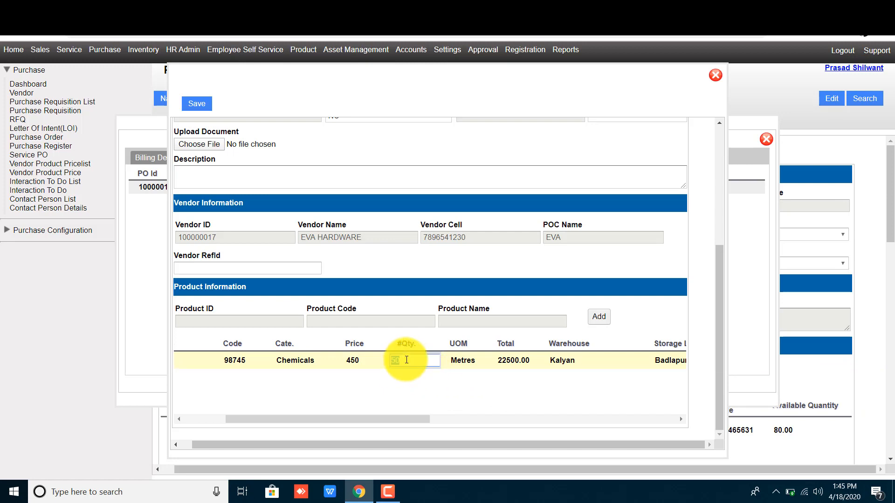
left_click(406, 359)
key("BackSpace")
key("BackSpace")
type("25")
left_click(408, 388)
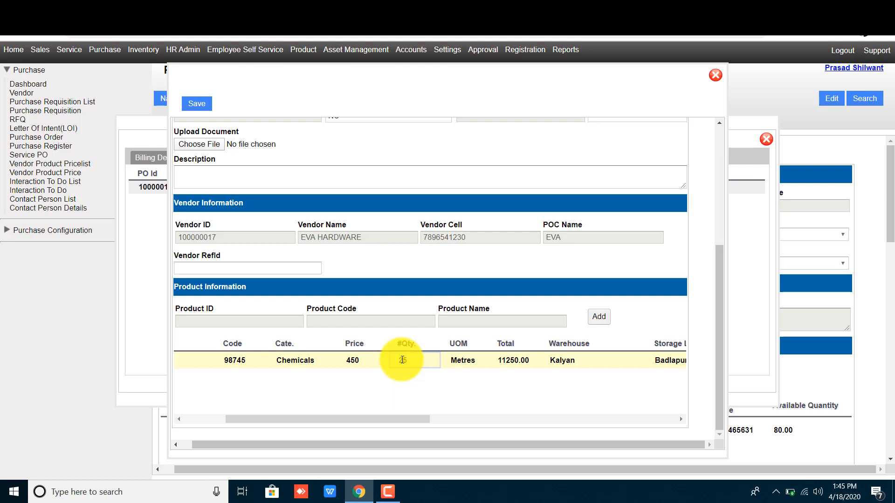
Set the GRN date to 18-04-2020 and save the goods receipt note.
scroll(373, 329, "up", 5)
left_click(487, 233)
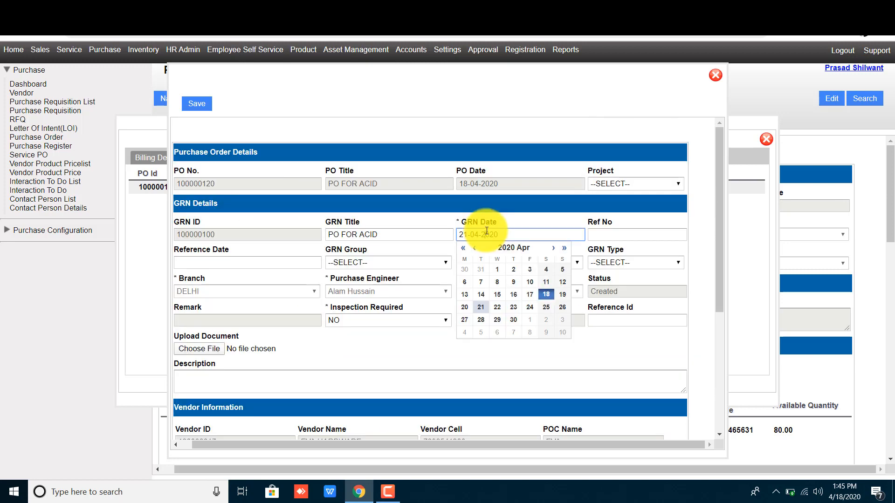
left_click(546, 294)
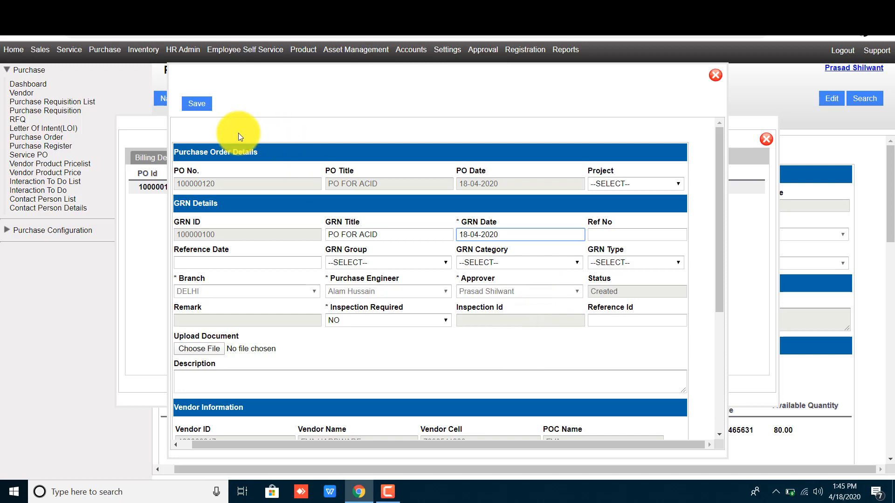
left_click(496, 338)
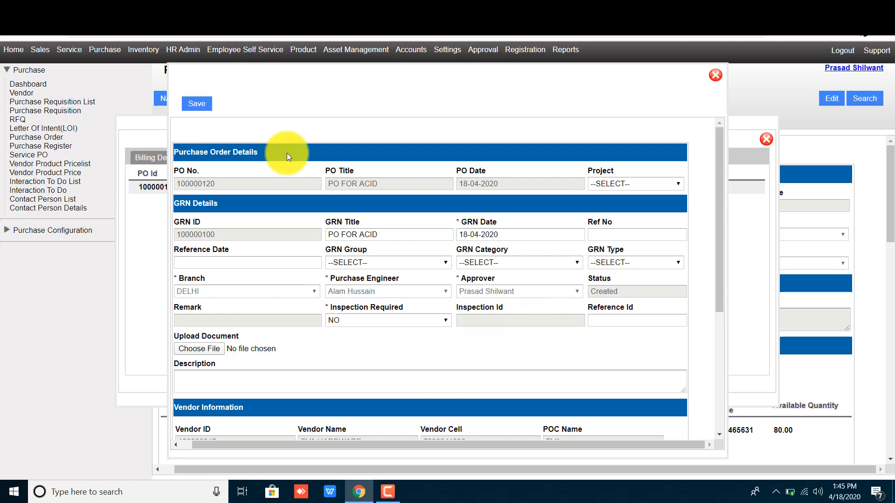
left_click(195, 101)
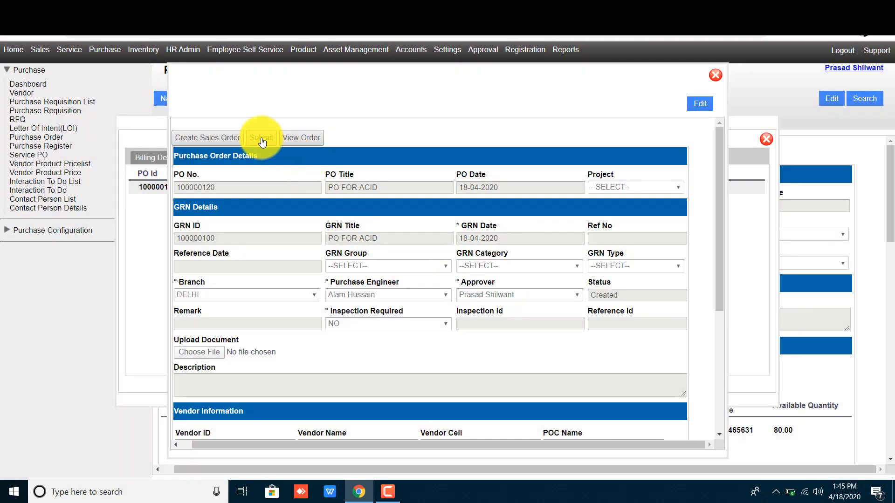
Submit the EVA HARDWARE goods receipt note and close its record to return to the GRN list.
left_click(258, 138)
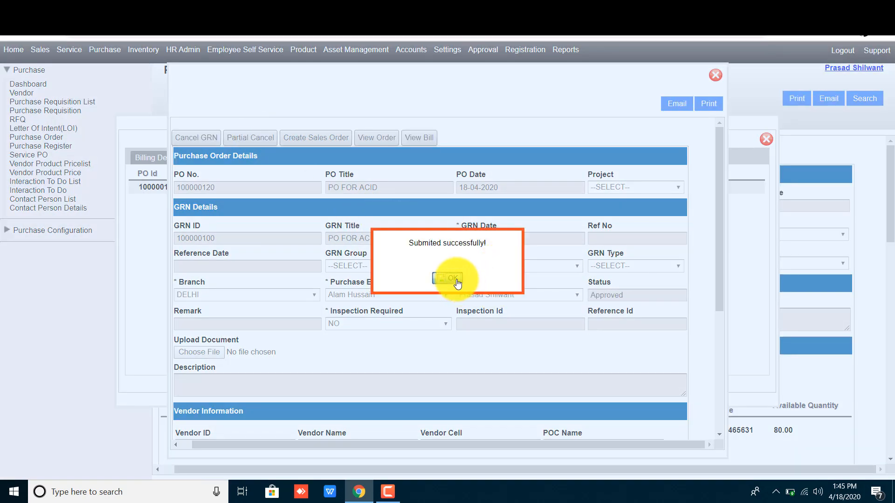
left_click(456, 281)
left_click(715, 76)
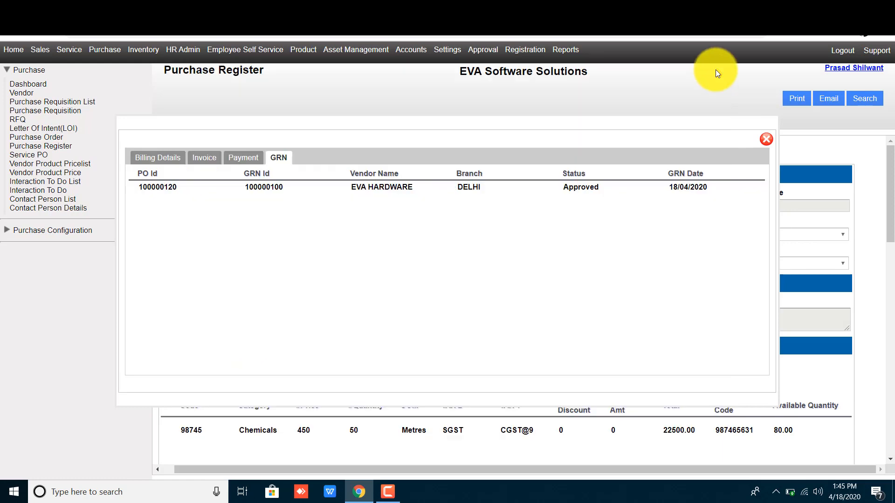
Refresh the GRN list, examine the header, vendor and product details of the GRN with status Created, and close it.
left_click(247, 157)
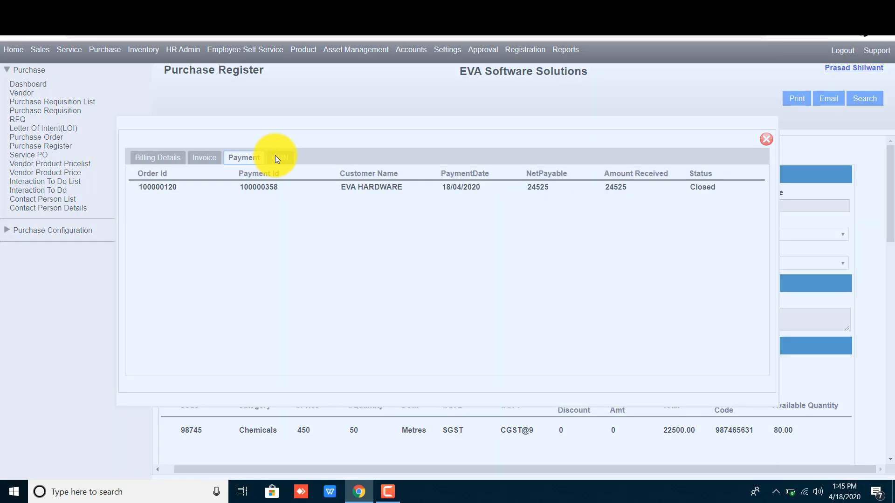
left_click(276, 157)
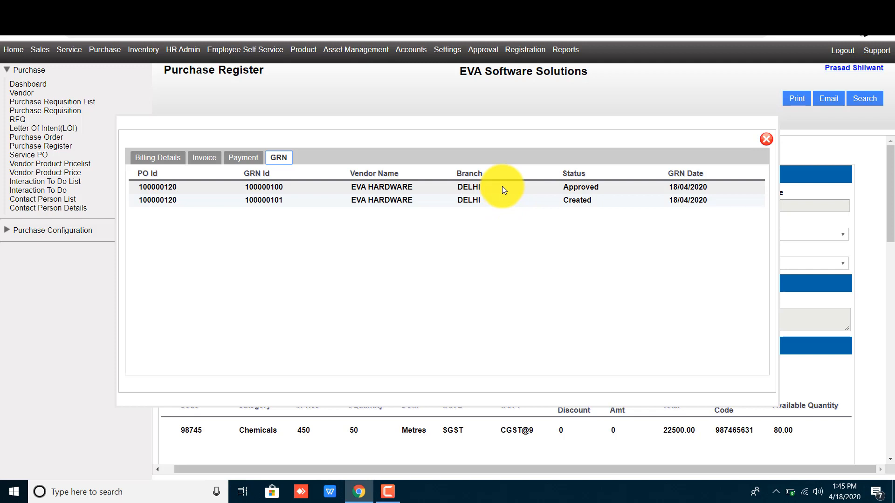
left_click(507, 200)
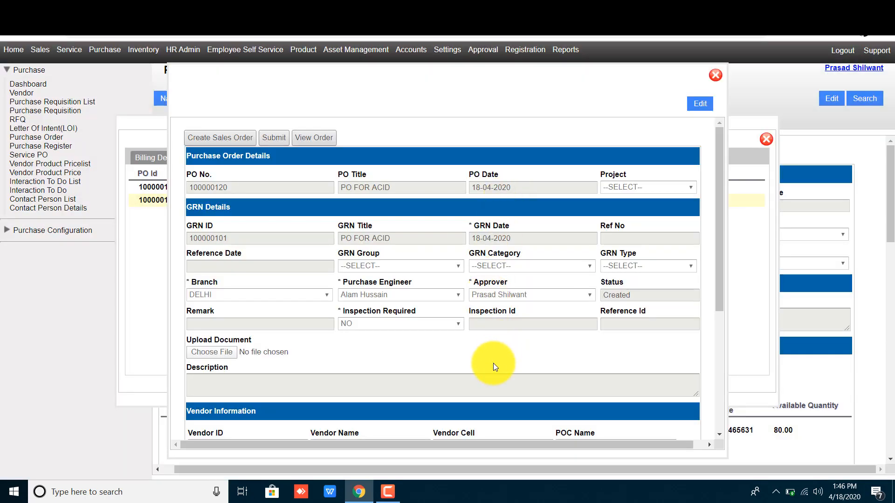
scroll(493, 364, "down", 5)
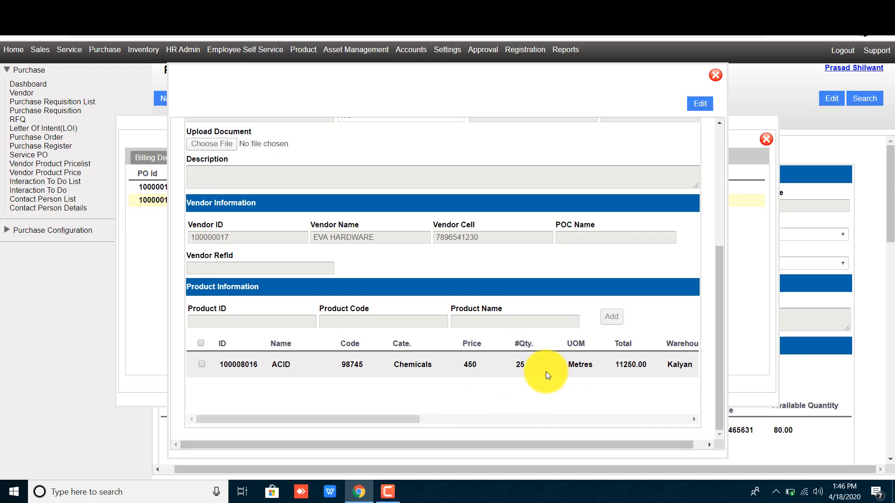
mouse_move(422, 418)
left_mouse_down()
mouse_move(493, 414)
mouse_move(436, 421)
left_mouse_up()
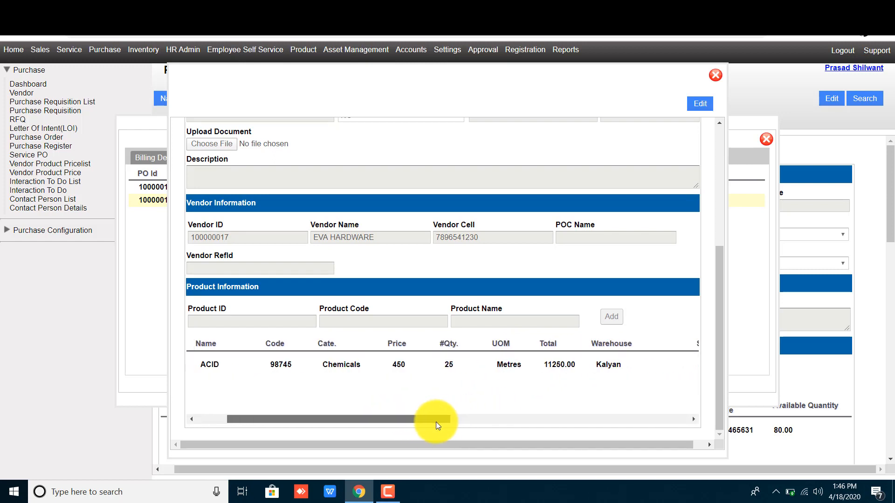
scroll(281, 292, "up", 2)
scroll(276, 284, "up", 2)
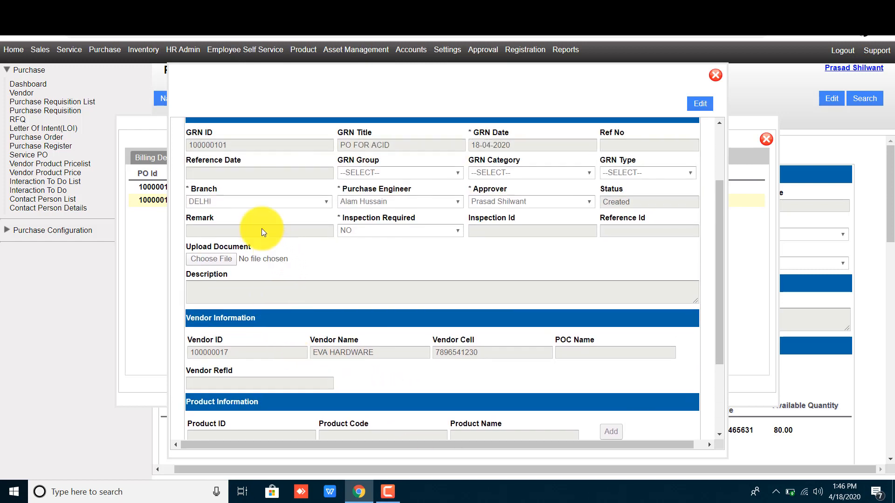
scroll(329, 235, "up", 1)
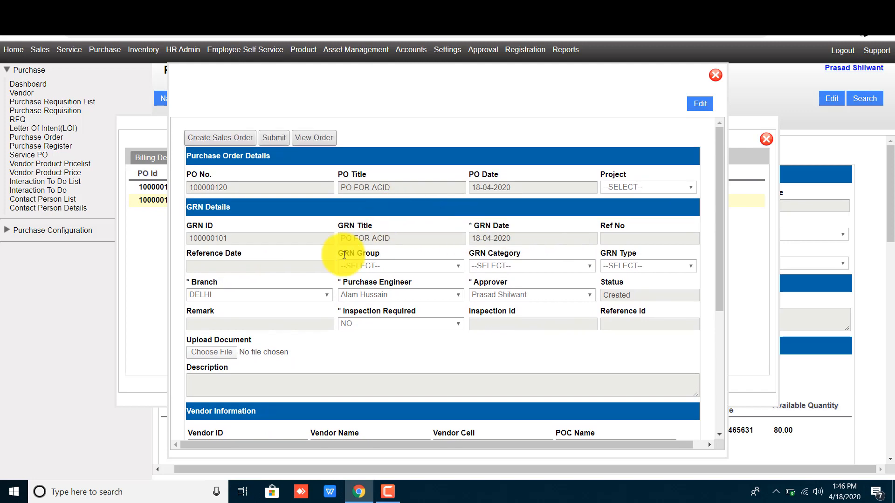
scroll(294, 400, "down", 1)
scroll(472, 385, "down", 3)
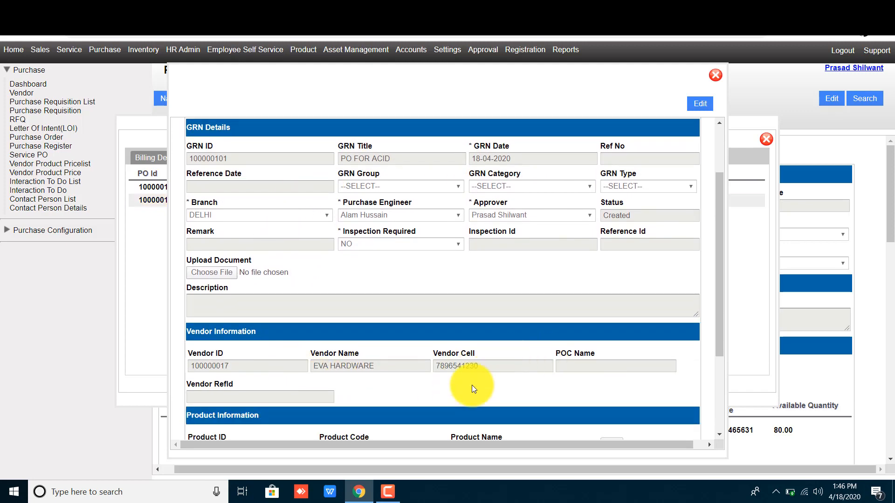
scroll(378, 319, "up", 2)
scroll(379, 318, "up", 2)
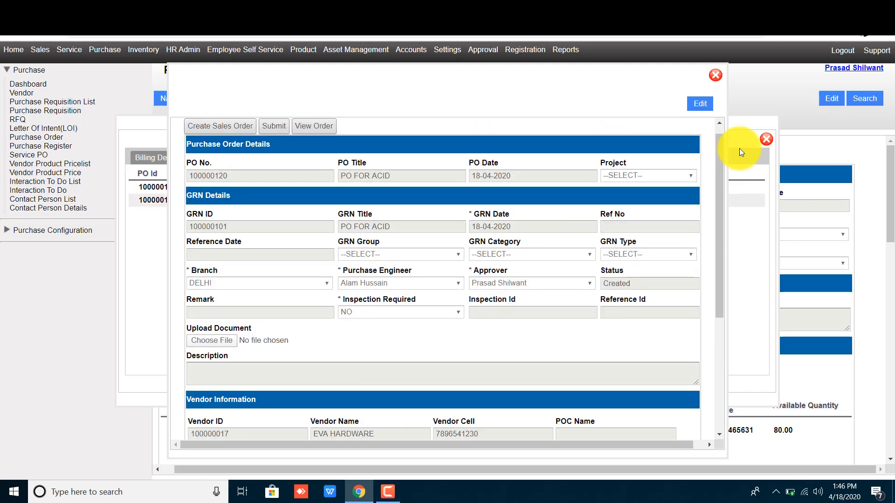
left_click(715, 75)
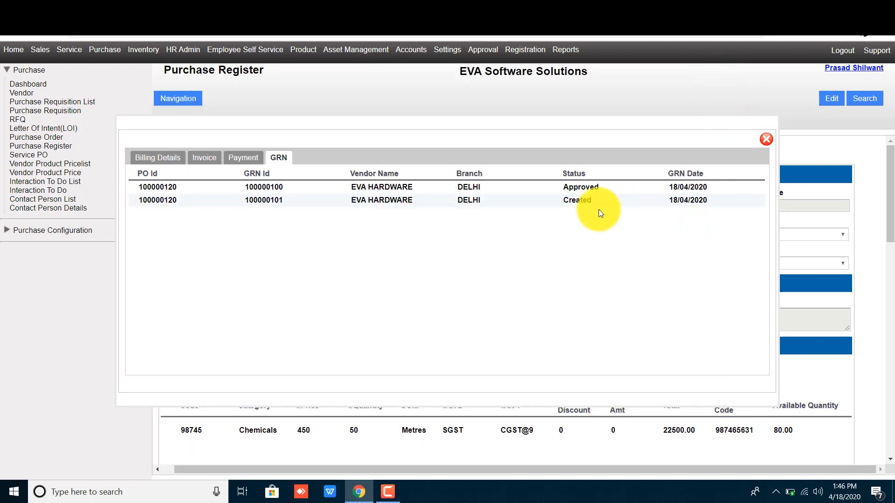